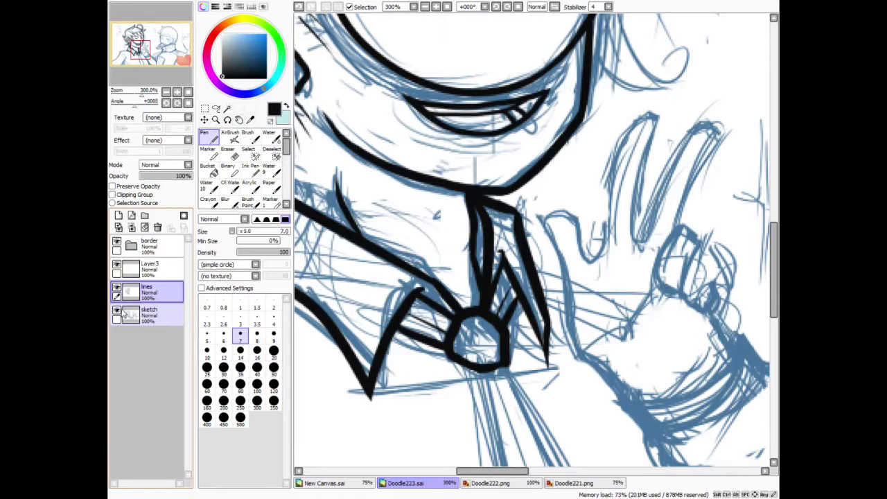
# Step: Hide the sketch layer and erase the inner edge and pointed tip of the right collar flap on Layer3 with the size 8 eraser
pyautogui.click(117, 311)
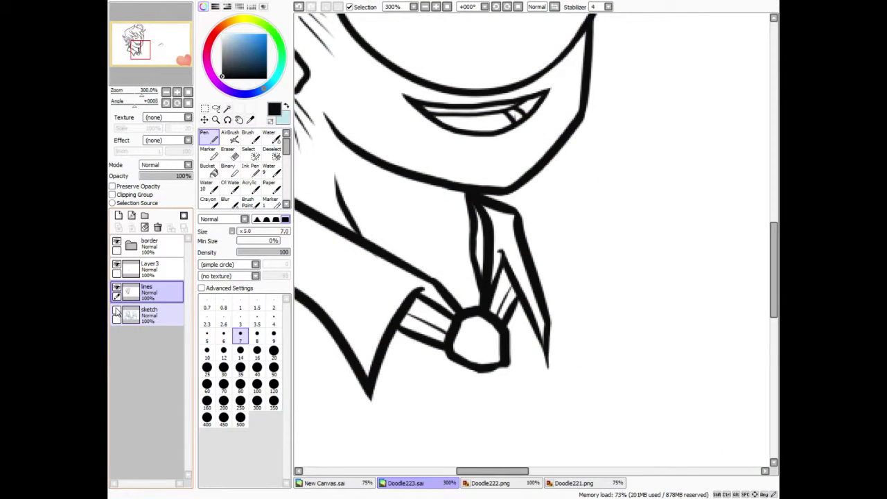
pyautogui.press('e')
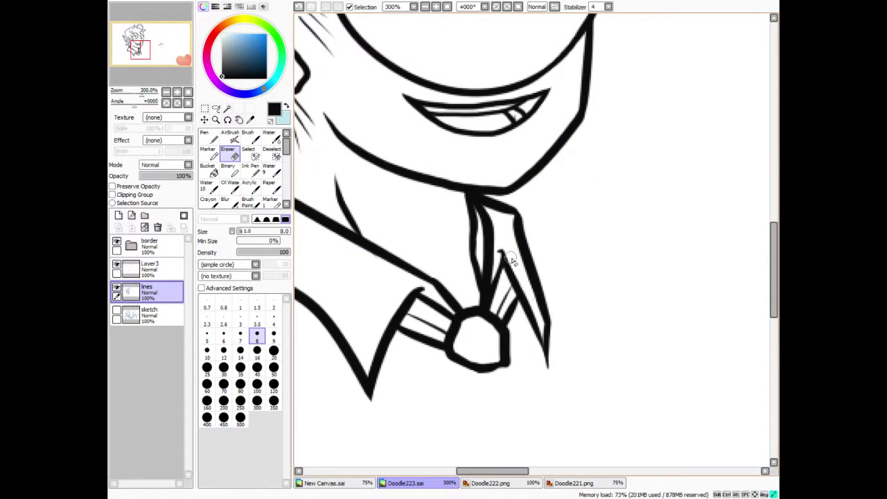
pyautogui.click(171, 267)
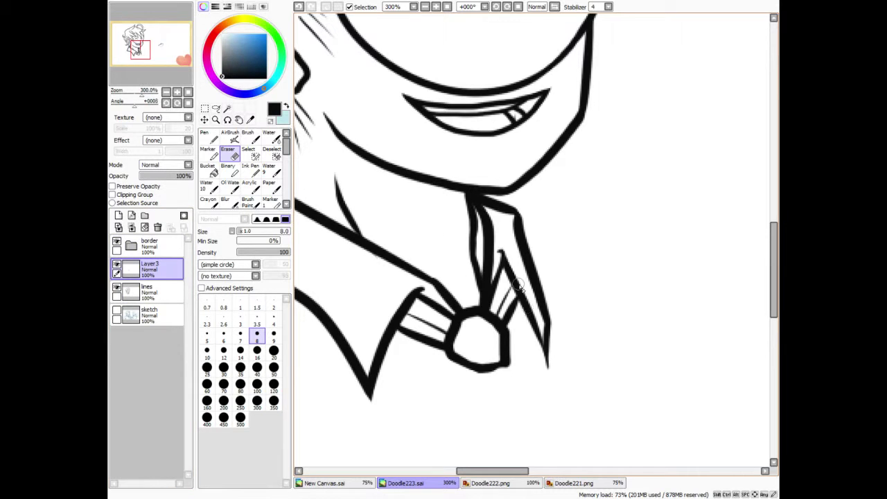
pyautogui.moveTo(512, 265); pyautogui.dragTo(544, 348)
pyautogui.moveTo(520, 288); pyautogui.dragTo(541, 339)
pyautogui.moveTo(544, 371)
pyautogui.mouseDown()
pyautogui.moveTo(560, 369)
pyautogui.moveTo(547, 364)
pyautogui.mouseUp()
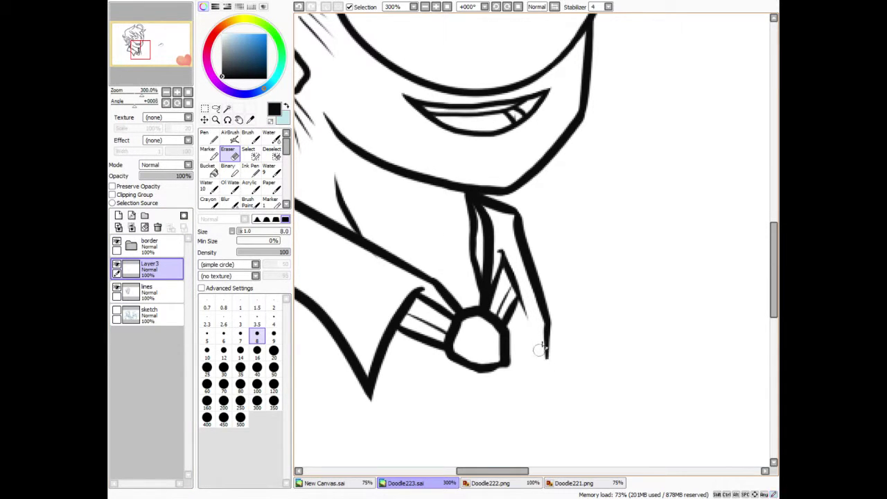
pyautogui.moveTo(542, 325); pyautogui.dragTo(547, 371)
# Step: Show the sketch layer and redraw the right collar flap's inner edge and tip with the Pen at size 6
pyautogui.press('n')
pyautogui.click(117, 310)
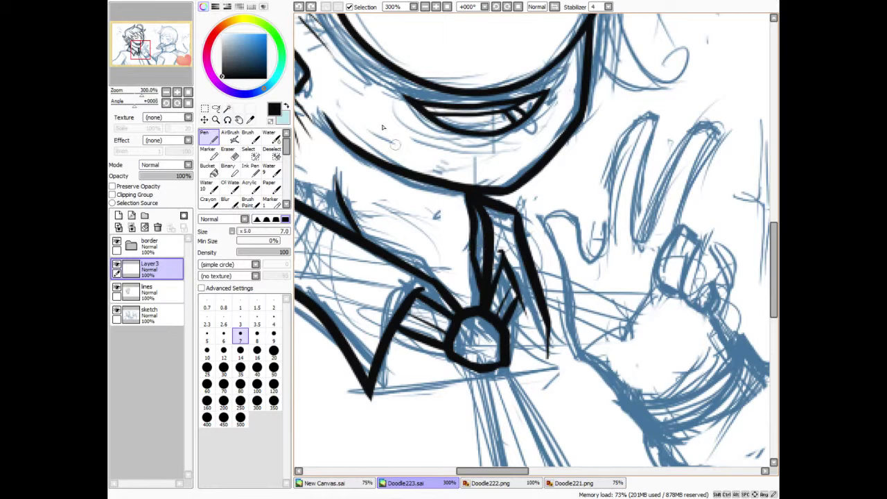
pyautogui.click(299, 7)
pyautogui.click(310, 6)
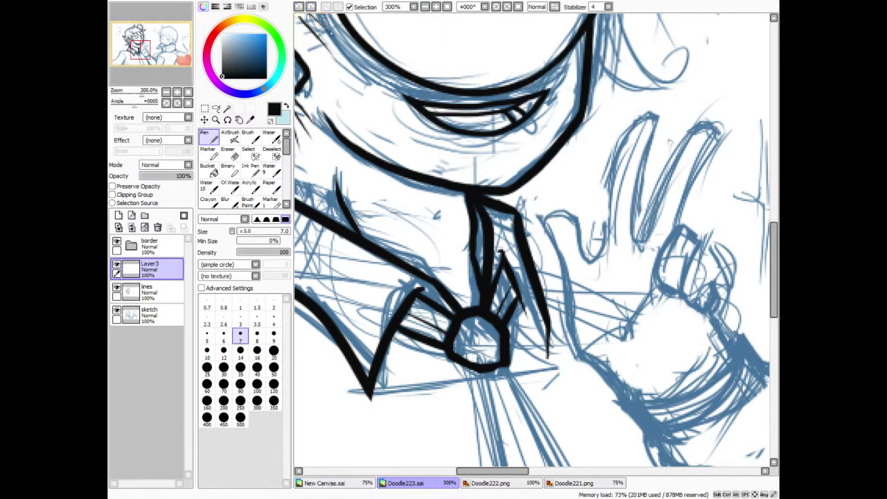
pyautogui.click(223, 335)
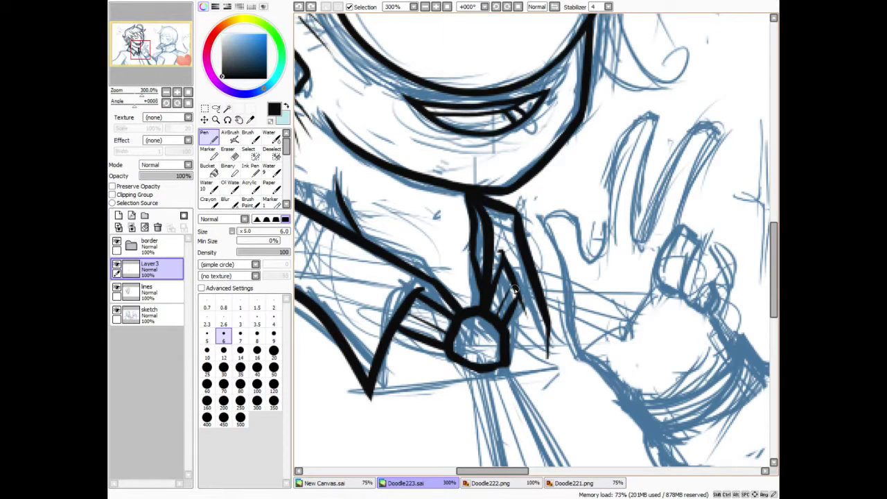
pyautogui.moveTo(514, 289)
pyautogui.mouseDown()
pyautogui.moveTo(535, 357)
pyautogui.moveTo(542, 365)
pyautogui.moveTo(547, 334)
pyautogui.moveTo(547, 357)
pyautogui.mouseUp()
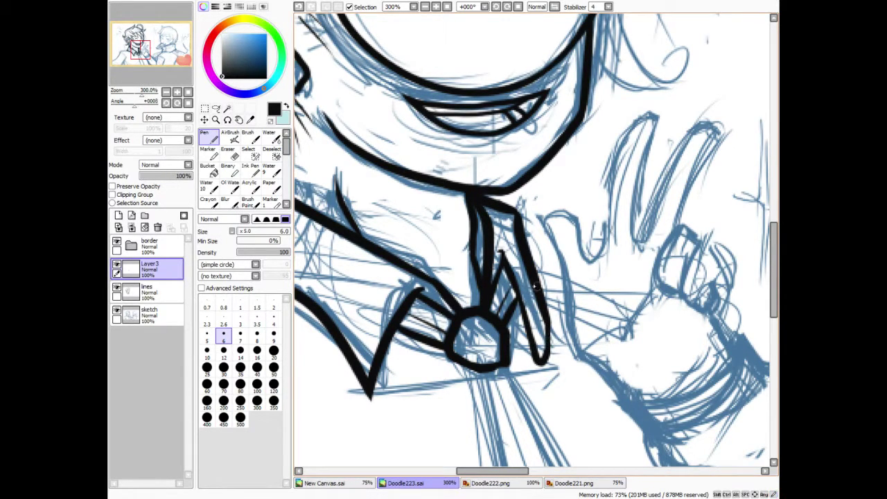
# Step: Hide the sketch layer and reshape the right collar flap's rounded tip into a sharp point
pyautogui.click(117, 312)
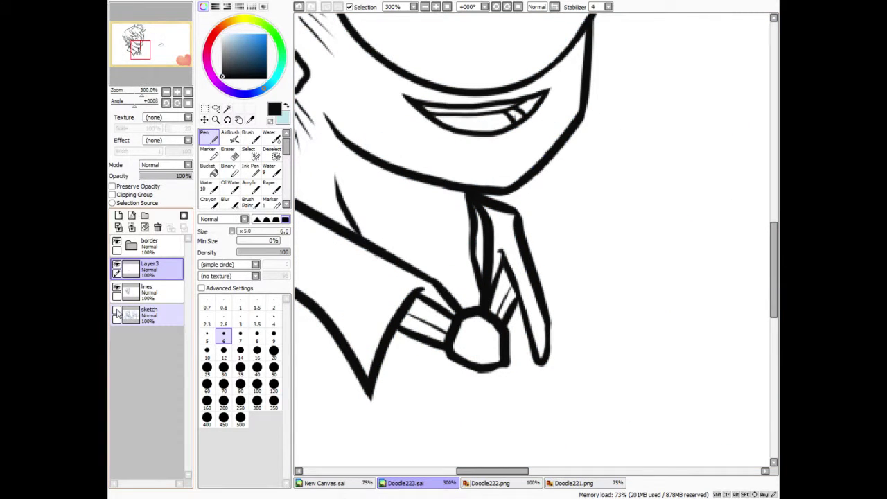
pyautogui.moveTo(514, 282)
pyautogui.mouseDown()
pyautogui.moveTo(536, 350)
pyautogui.moveTo(547, 322)
pyautogui.mouseUp()
pyautogui.press('e')
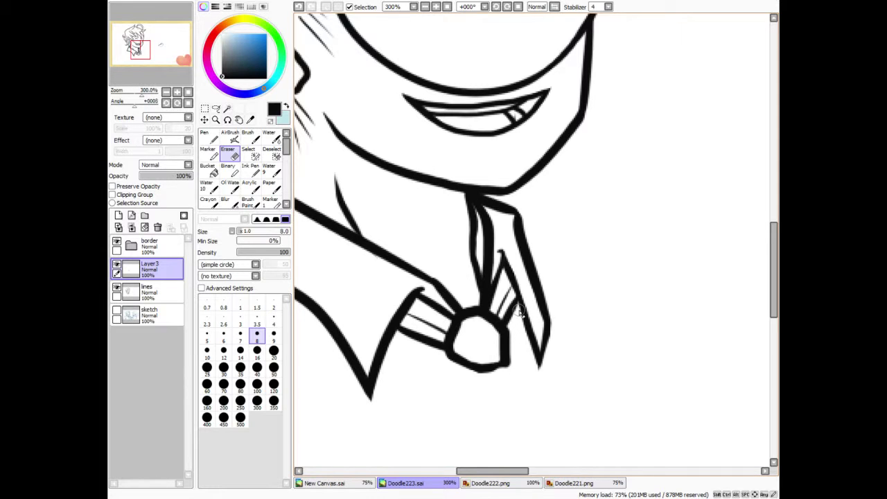
pyautogui.press('n')
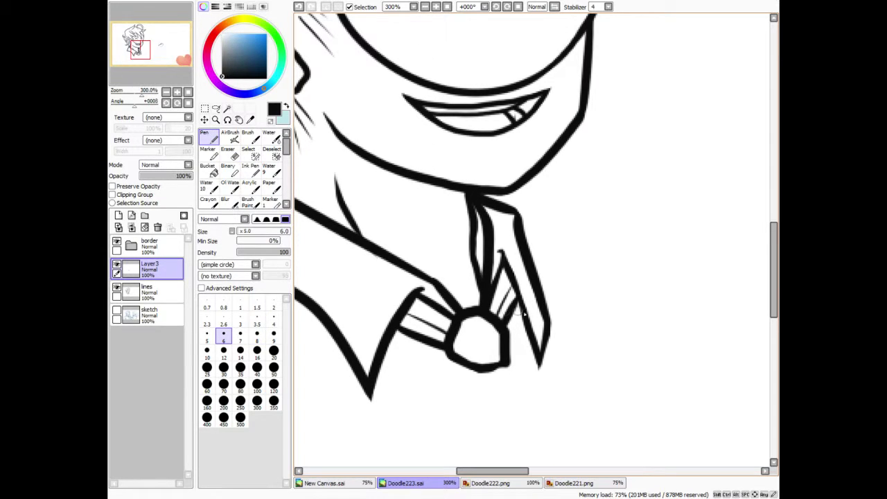
pyautogui.moveTo(546, 321); pyautogui.dragTo(543, 374)
# Step: Redraw the short outer edge running down to the right collar flap's point with the size 6 Pen
pyautogui.press('e')
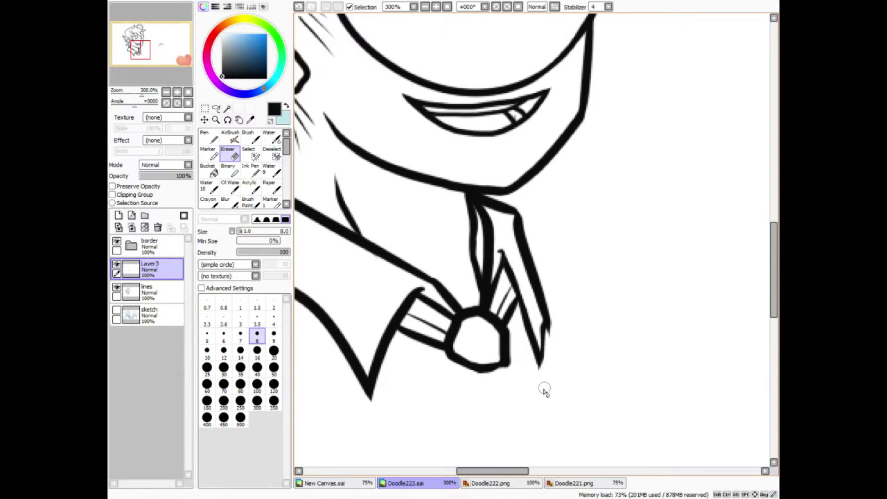
pyautogui.press('n')
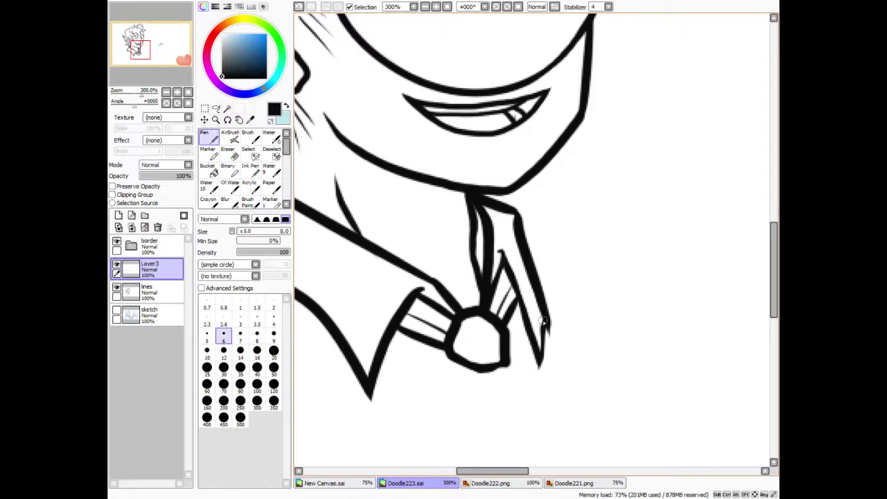
pyautogui.moveTo(542, 326); pyautogui.dragTo(544, 353)
pyautogui.hotkey('ctrl', 'z')
pyautogui.moveTo(545, 322); pyautogui.dragTo(540, 372)
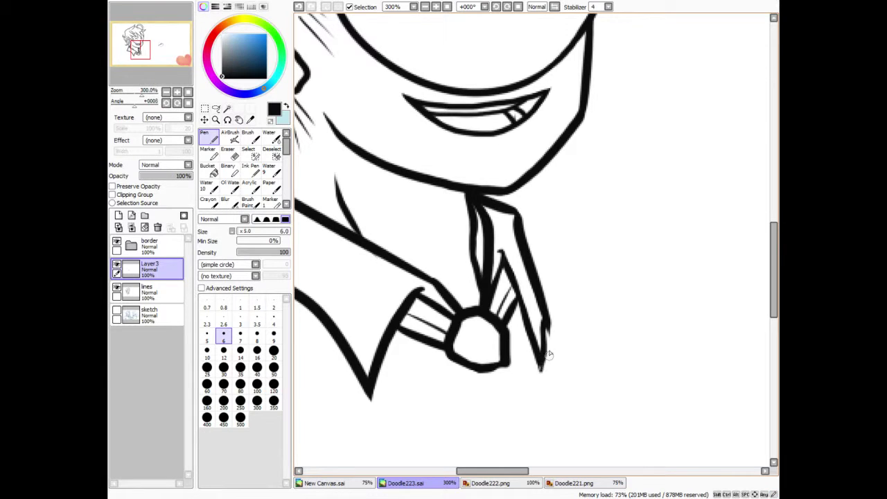
# Step: On the lines layer, erase the protruding corner on the right collar flap's outer edge with the size 8 eraser
pyautogui.click(162, 296)
pyautogui.press('e')
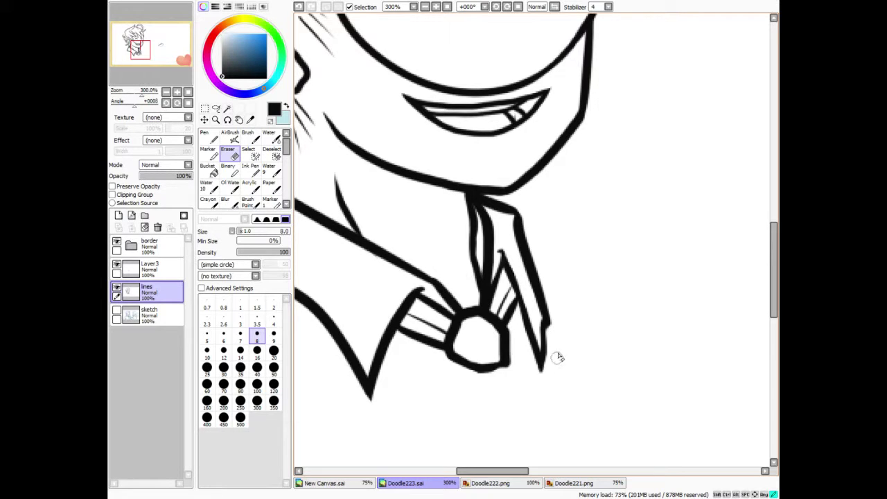
pyautogui.click(449, 7)
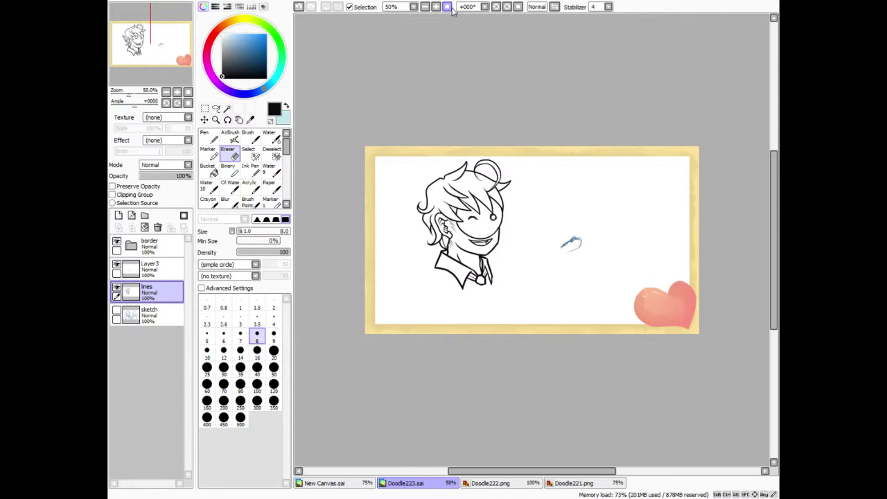
pyautogui.press('n')
pyautogui.click(436, 7)
pyautogui.click(437, 6)
pyautogui.click(436, 7)
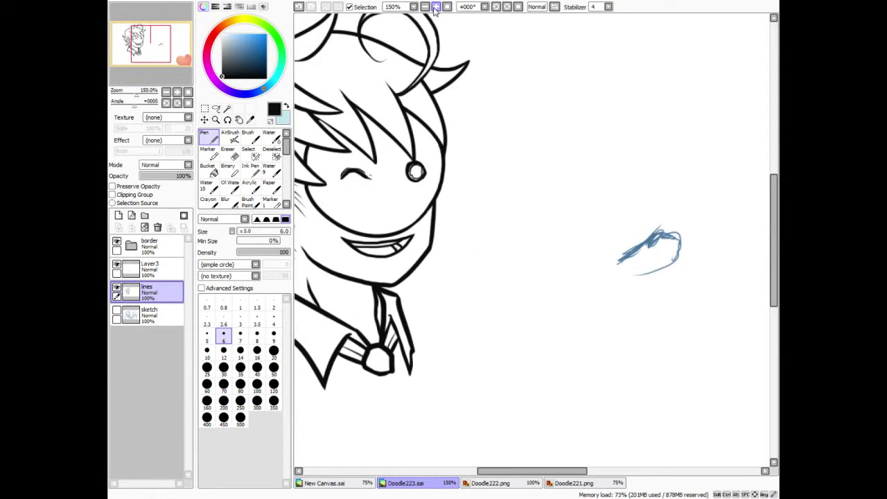
pyautogui.moveTo(151, 63); pyautogui.dragTo(144, 65)
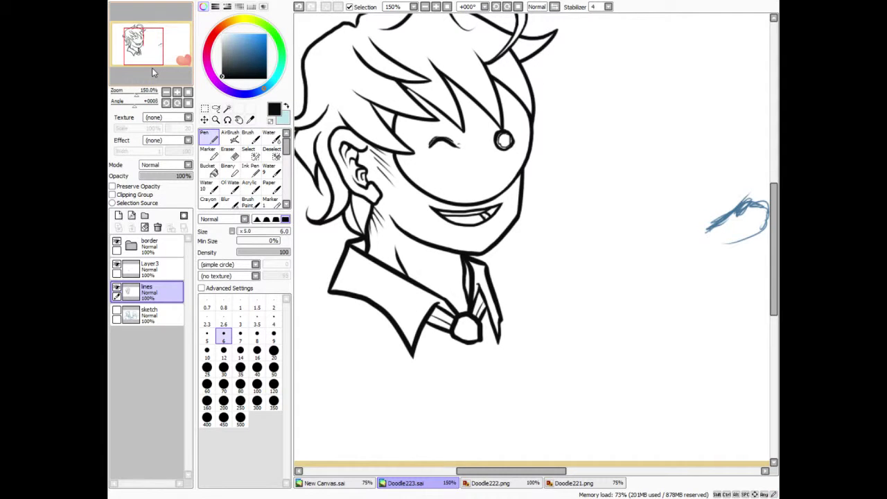
pyautogui.press('e')
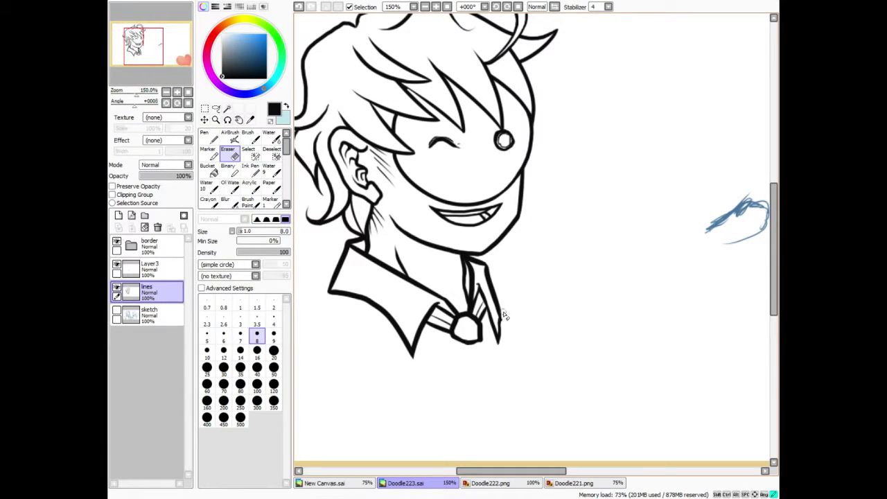
# Step: On Layer3, refine the outer edge near the right collar flap's point using the size 6 Pen and size 8 eraser
pyautogui.click(156, 269)
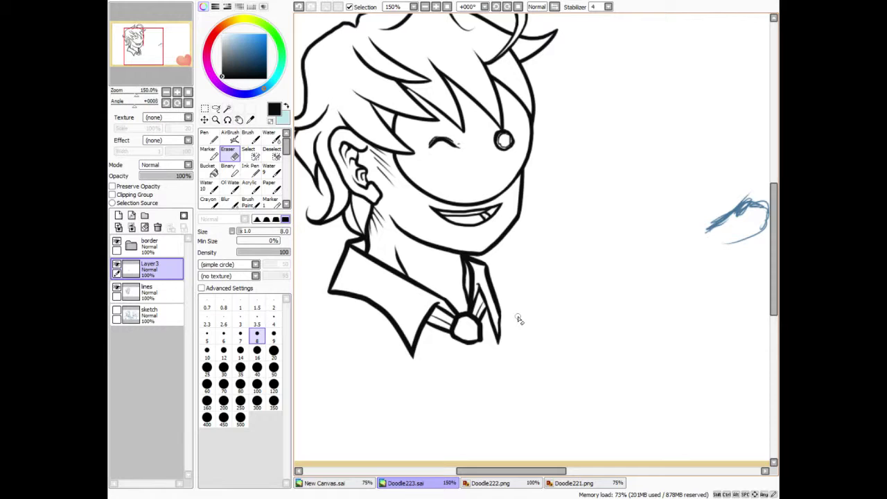
pyautogui.press('n')
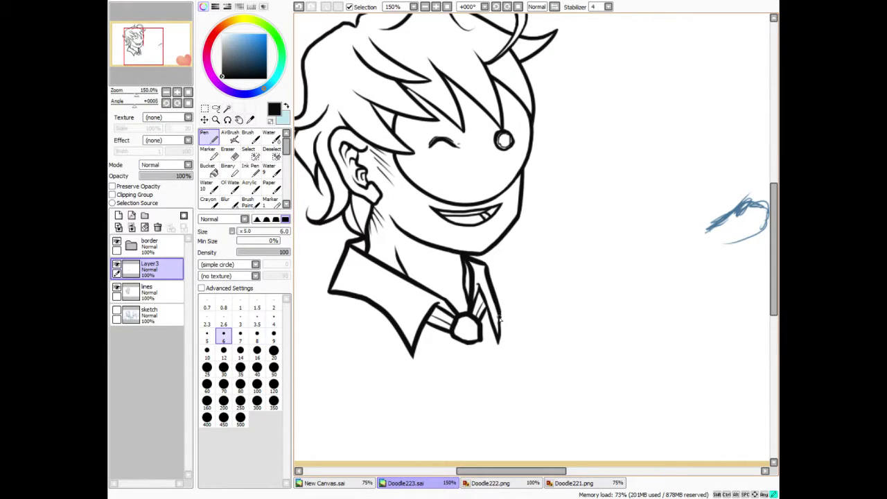
pyautogui.moveTo(499, 329); pyautogui.dragTo(501, 339)
pyautogui.press('e')
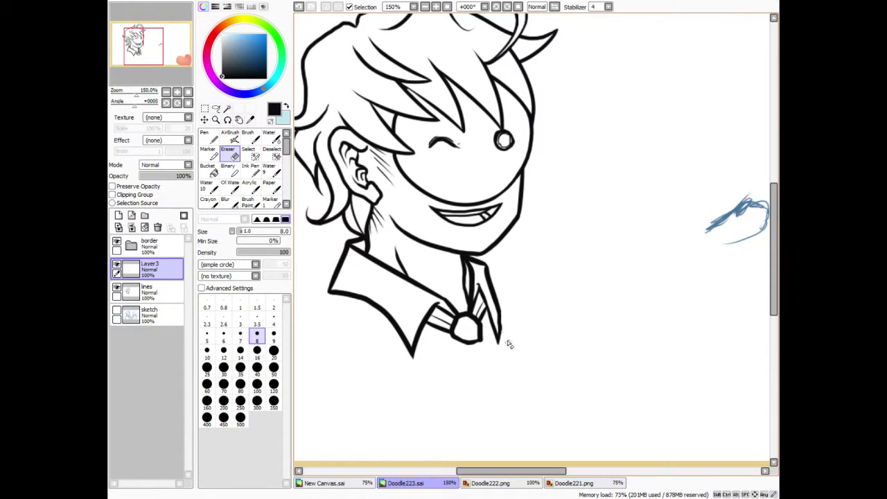
pyautogui.click(299, 6)
pyautogui.moveTo(488, 317); pyautogui.dragTo(516, 378)
# Step: Redraw the lower edge of the tie band between the knot and the right collar flap with the Pen
pyautogui.press('n')
pyautogui.click(436, 7)
pyautogui.click(436, 6)
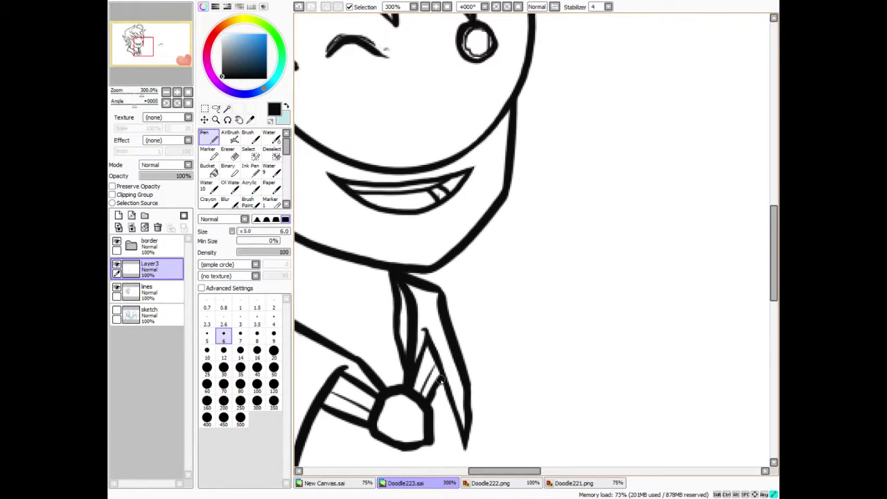
pyautogui.click(298, 7)
pyautogui.moveTo(442, 381); pyautogui.dragTo(426, 399)
# Step: Check the whole drawing and the collar and tie reference in New Canvas.sai, and return to Doodle223.sai
pyautogui.click(447, 7)
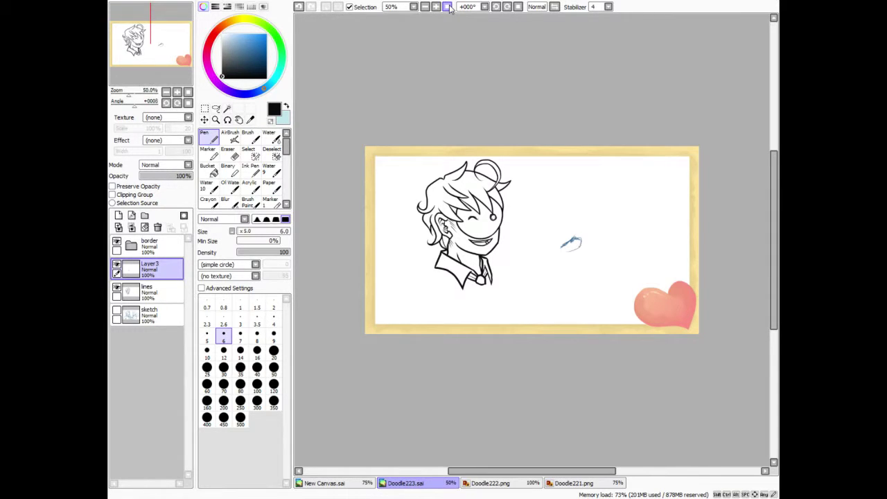
pyautogui.click(360, 485)
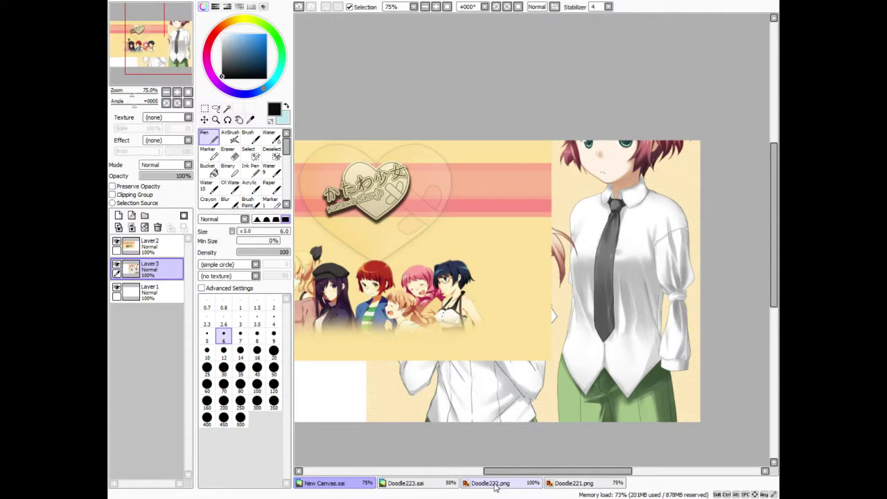
pyautogui.click(446, 485)
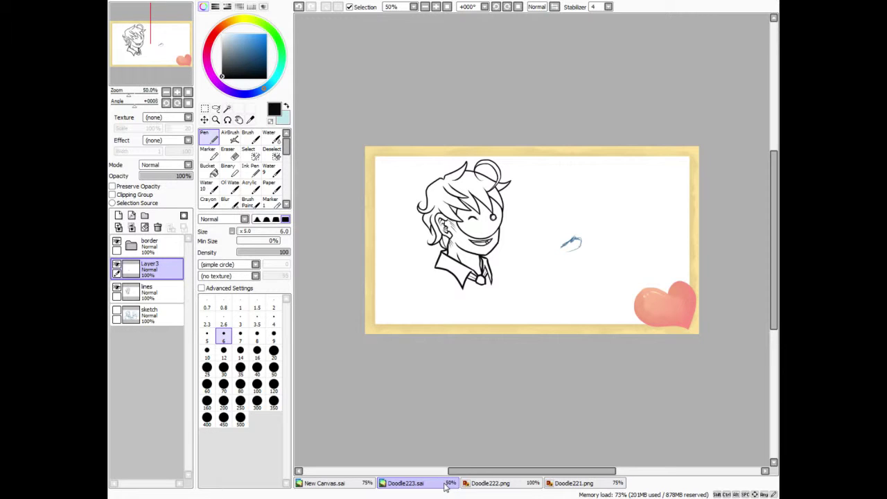
# Step: On the lines layer, erase the extra inner fold line between the neck and the right collar flap above the knot
pyautogui.click(436, 7)
pyautogui.click(436, 7)
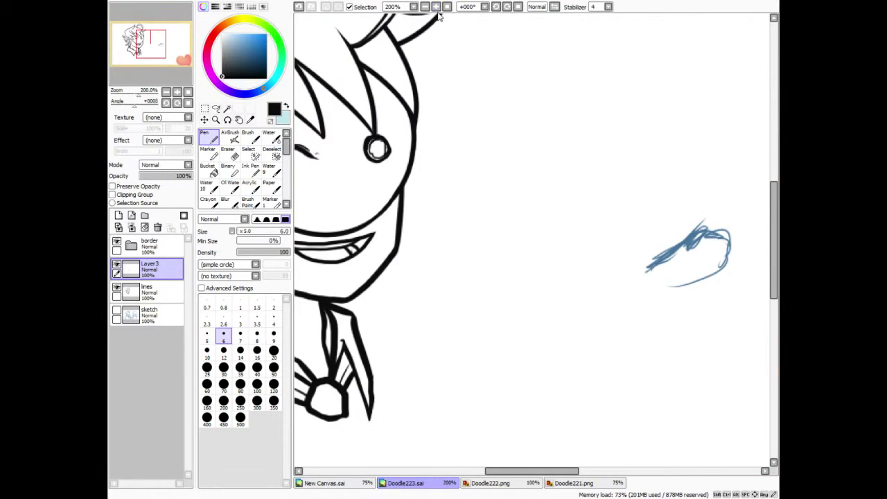
pyautogui.moveTo(163, 36); pyautogui.dragTo(154, 41)
pyautogui.click(154, 291)
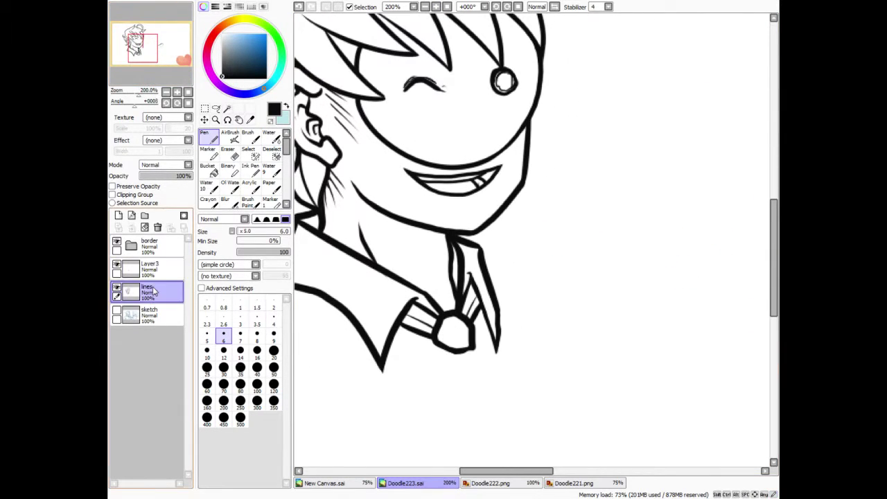
pyautogui.press('e')
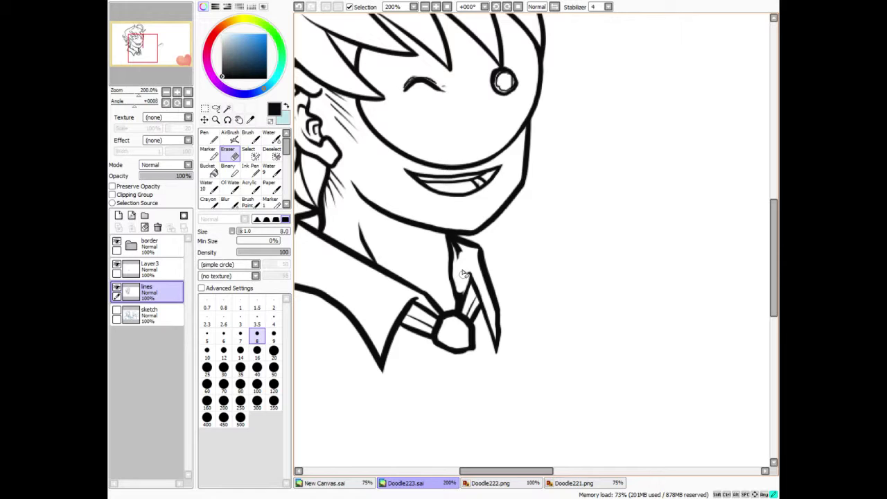
pyautogui.moveTo(464, 275); pyautogui.dragTo(461, 251)
pyautogui.moveTo(461, 298); pyautogui.dragTo(459, 288)
pyautogui.moveTo(461, 294); pyautogui.dragTo(459, 286)
# Step: Smooth and thicken the remaining collar line from the chin down to the tie knot with the size 6 Pen
pyautogui.press('n')
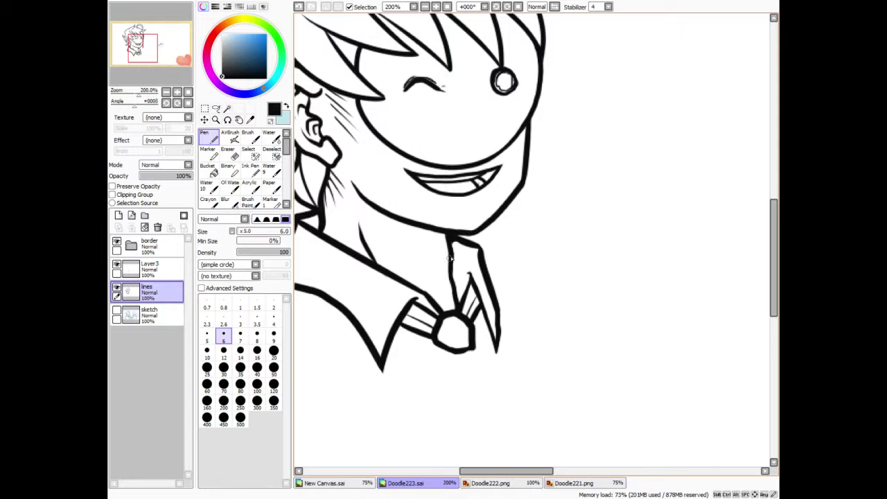
pyautogui.moveTo(451, 239); pyautogui.dragTo(452, 252)
pyautogui.moveTo(451, 283); pyautogui.dragTo(460, 293)
pyautogui.press('e')
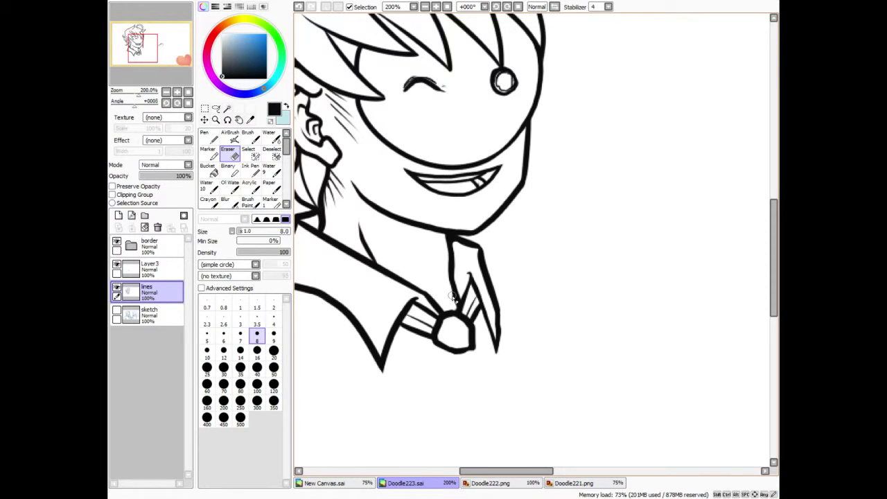
pyautogui.press('n')
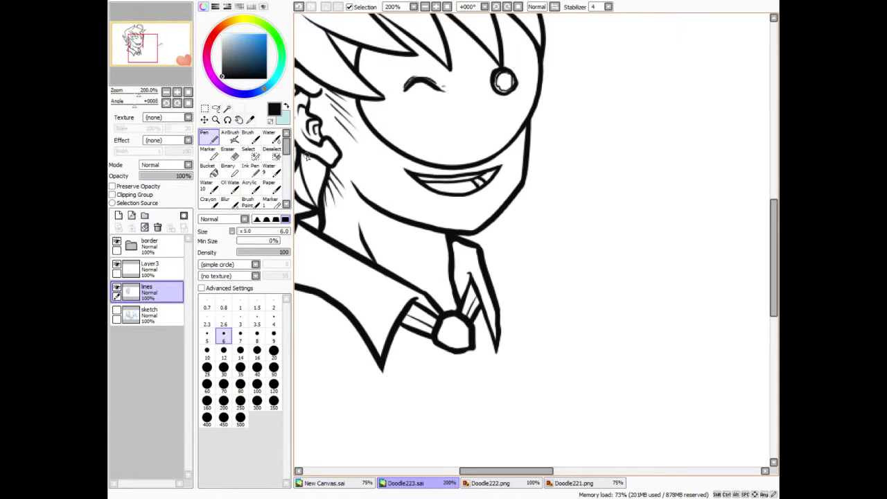
# Step: Erase the right tie band and the upper inner edge of the right collar flap across Layer3 and the lines layer
pyautogui.click(230, 155)
pyautogui.click(185, 272)
pyautogui.moveTo(469, 270)
pyautogui.mouseDown()
pyautogui.moveTo(465, 299)
pyautogui.moveTo(483, 305)
pyautogui.moveTo(479, 320)
pyautogui.moveTo(471, 319)
pyautogui.moveTo(479, 324)
pyautogui.mouseUp()
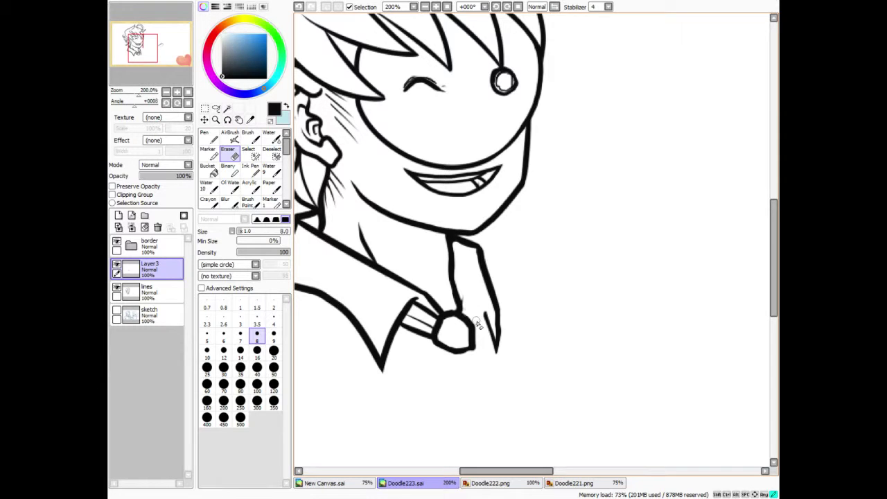
pyautogui.click(166, 293)
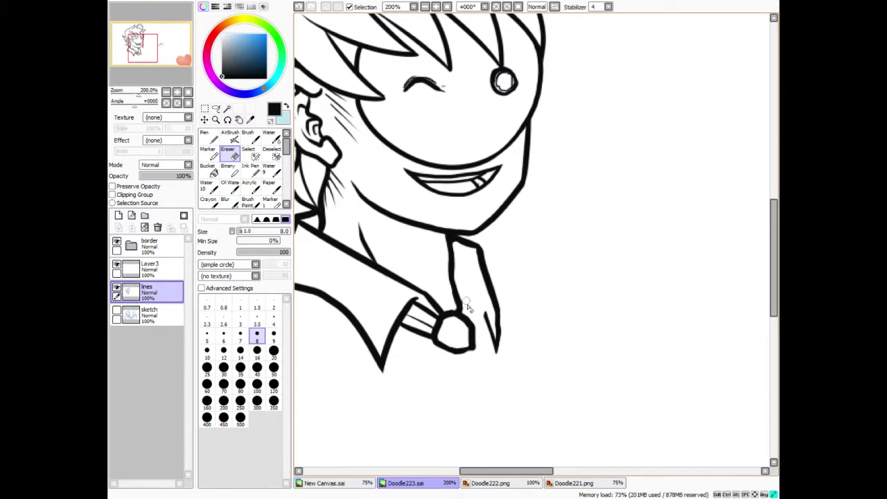
pyautogui.click(166, 270)
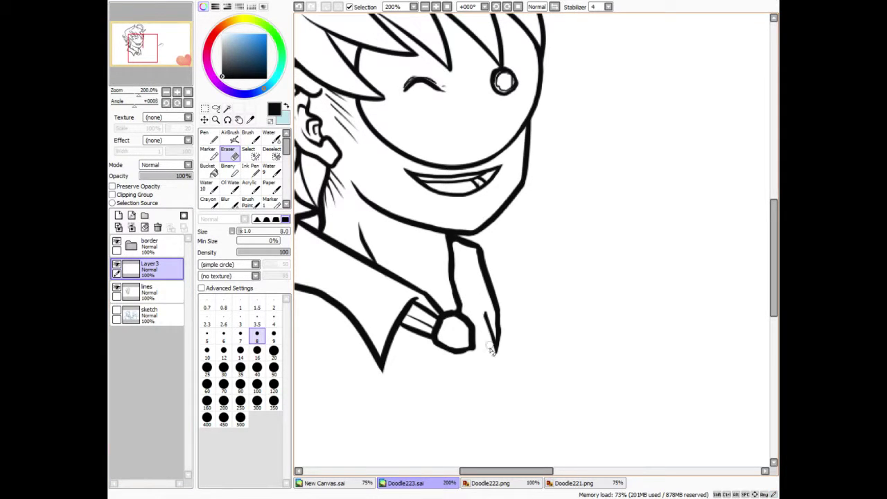
# Step: Show the sketch layer and redraw the inner edge of the right collar flap on Layer3 with the size 6 Pen
pyautogui.press('n')
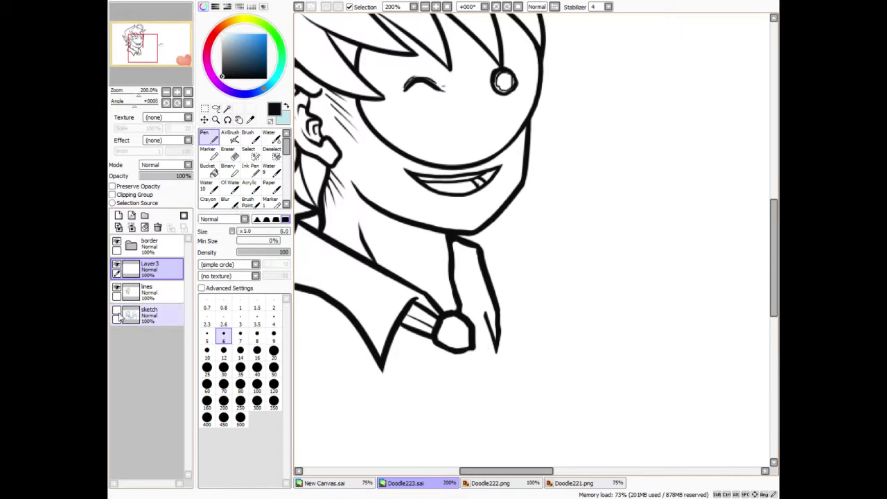
pyautogui.click(116, 310)
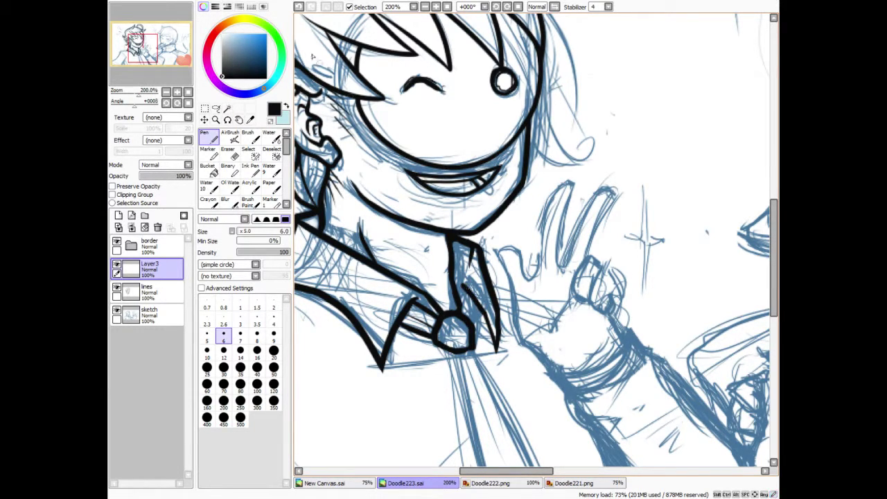
pyautogui.click(298, 7)
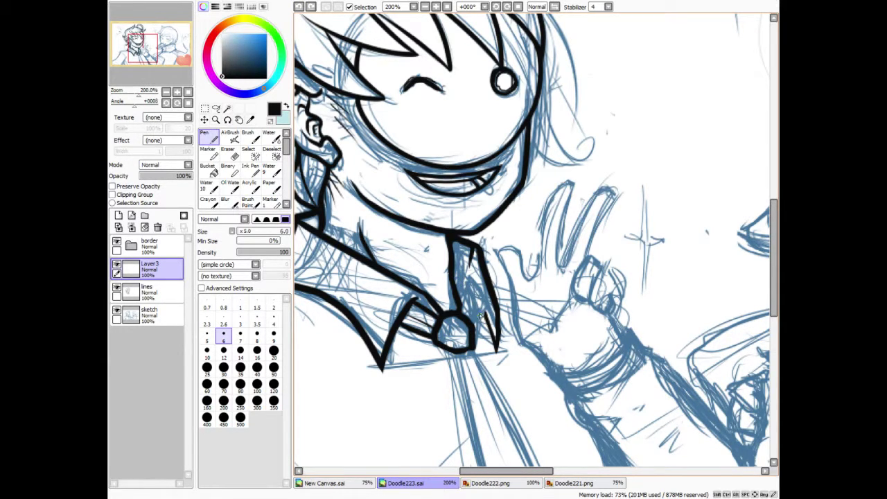
pyautogui.click(496, 6)
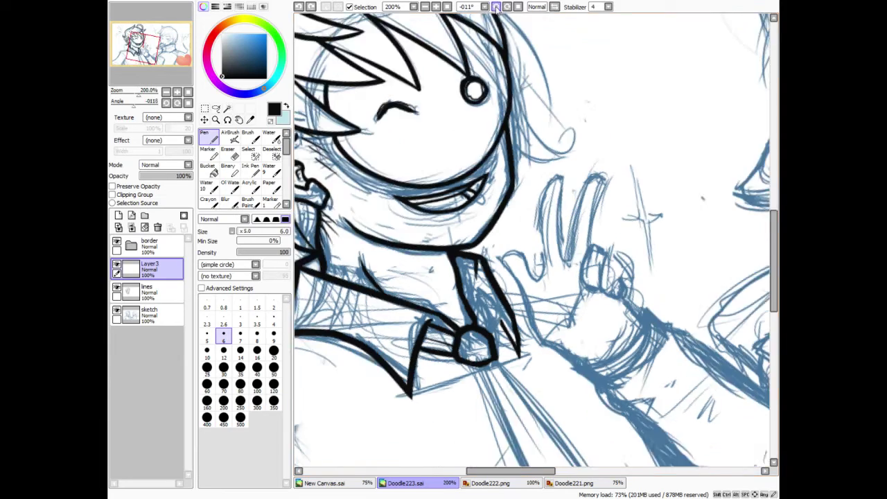
pyautogui.click(497, 6)
pyautogui.click(496, 7)
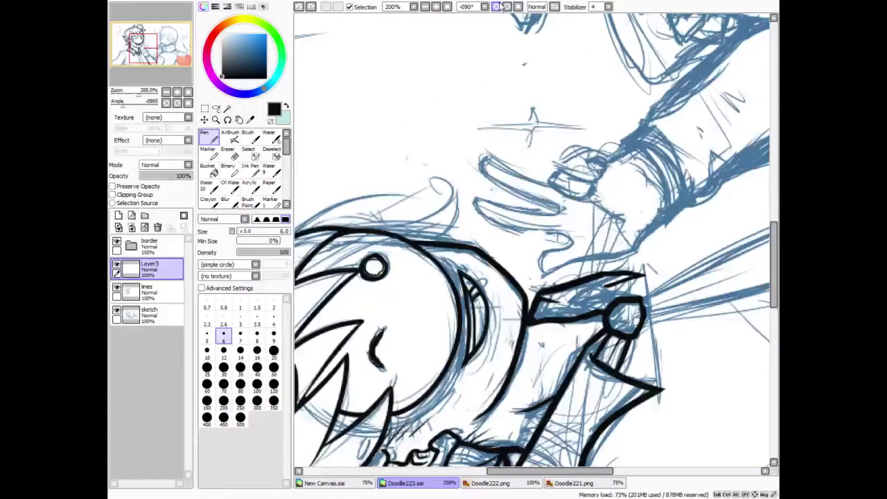
pyautogui.moveTo(638, 271)
pyautogui.mouseDown()
pyautogui.moveTo(584, 138)
pyautogui.moveTo(608, 210)
pyautogui.mouseUp()
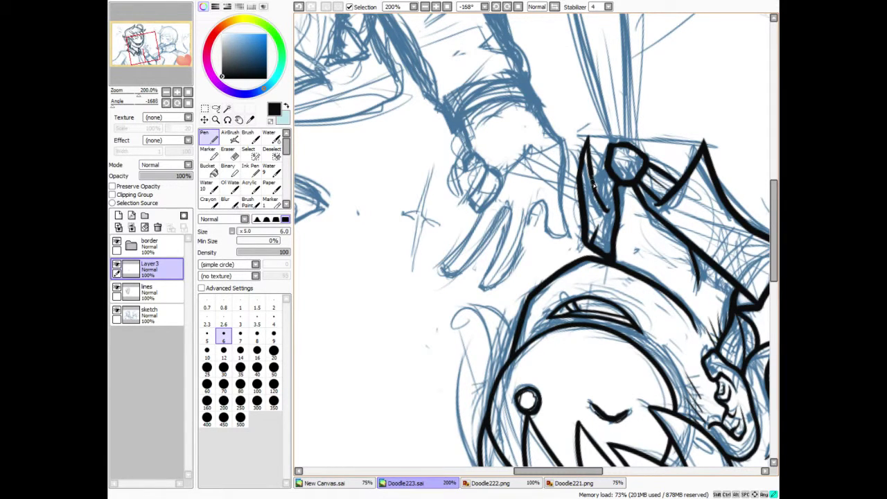
pyautogui.moveTo(603, 207); pyautogui.dragTo(607, 211)
# Step: Draw a short inner fold line from the top corner of the right collar flap toward the neck line, redoing the first stroke
pyautogui.moveTo(593, 244); pyautogui.dragTo(624, 181)
pyautogui.click(299, 7)
pyautogui.moveTo(596, 231); pyautogui.dragTo(617, 211)
pyautogui.click(517, 7)
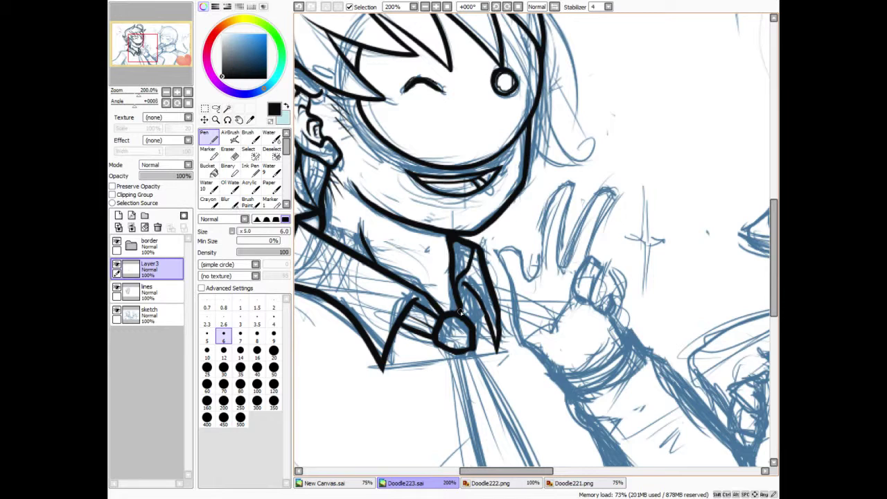
# Step: Redraw the edges of the right tie band with the size 6 Pen and add thin fold lines inside it at size 3
pyautogui.hotkey('ctrl', 'z')
pyautogui.moveTo(474, 295); pyautogui.dragTo(478, 300)
pyautogui.click(116, 311)
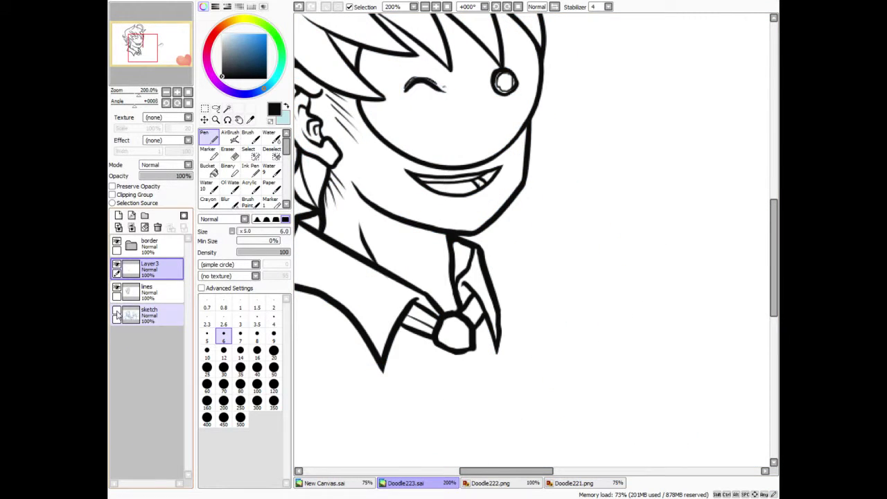
pyautogui.click(240, 321)
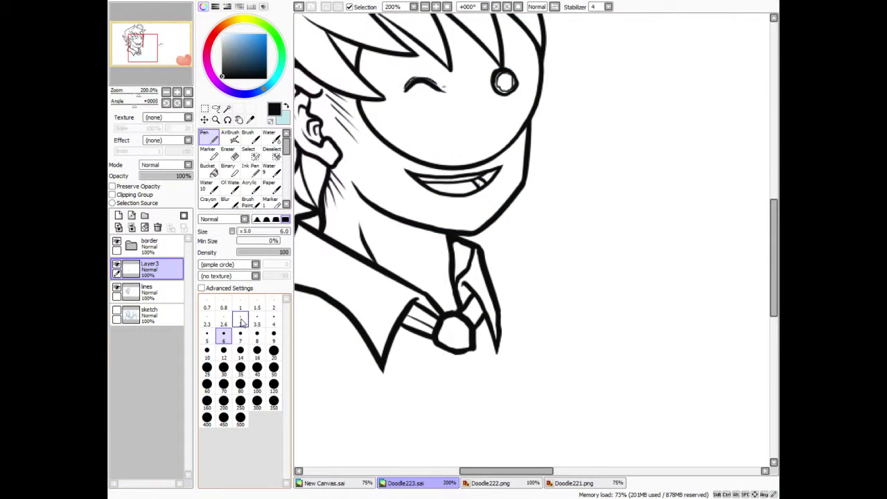
pyautogui.moveTo(469, 321); pyautogui.dragTo(482, 298)
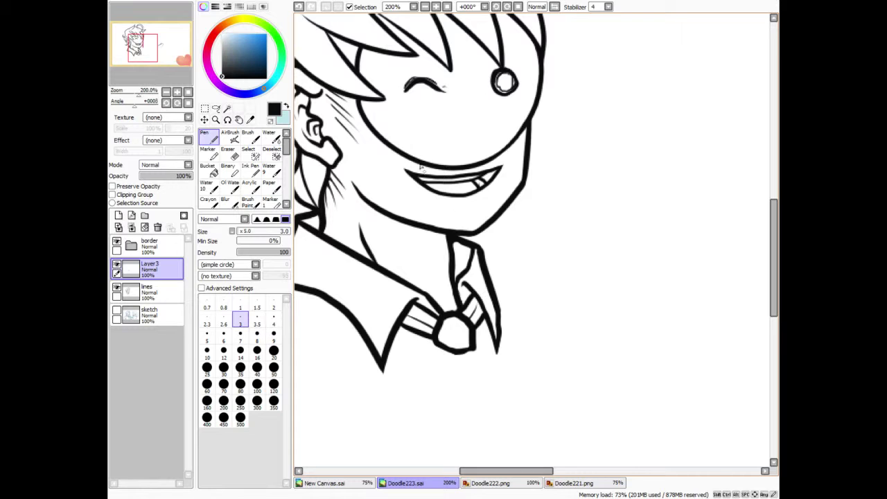
# Step: Erase the outer edge of the right collar flap on the lines layer, from its top corner down to the tip
pyautogui.click(425, 6)
pyautogui.click(447, 6)
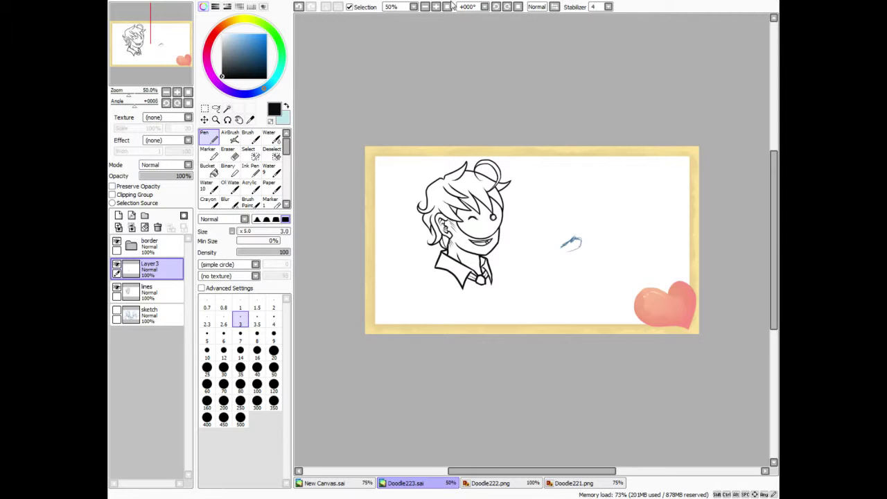
pyautogui.click(436, 6)
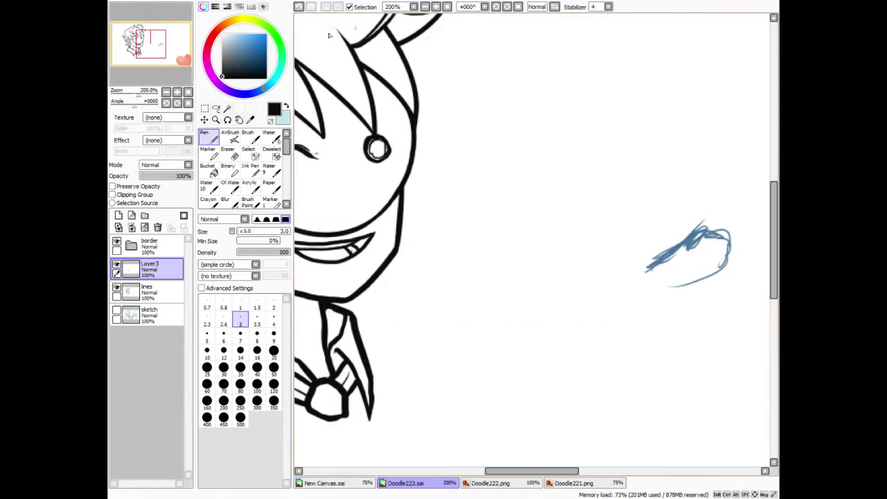
pyautogui.moveTo(148, 43); pyautogui.dragTo(138, 50)
pyautogui.click(153, 296)
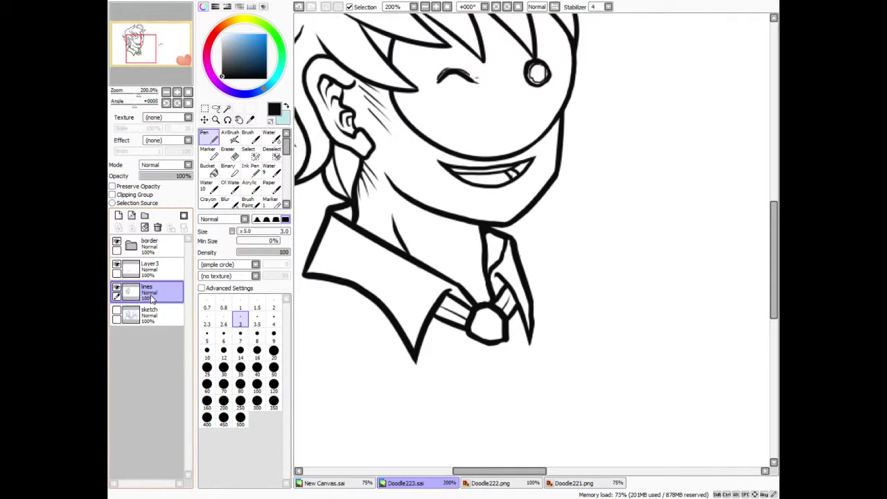
pyautogui.press('e')
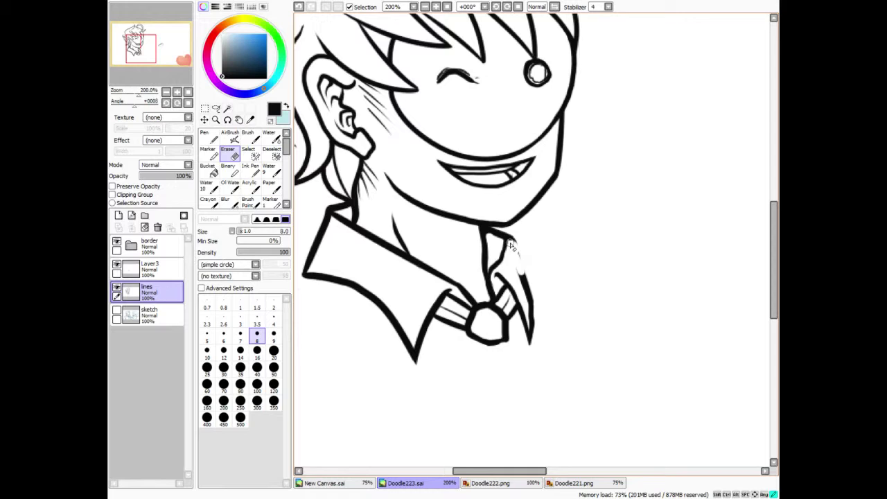
pyautogui.moveTo(518, 269); pyautogui.dragTo(535, 339)
pyautogui.click(182, 268)
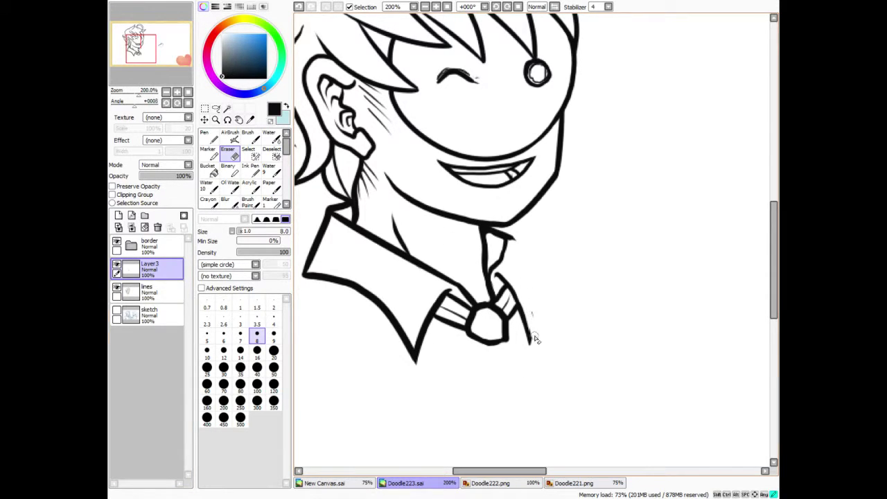
pyautogui.click(146, 294)
pyautogui.moveTo(531, 317); pyautogui.dragTo(539, 313)
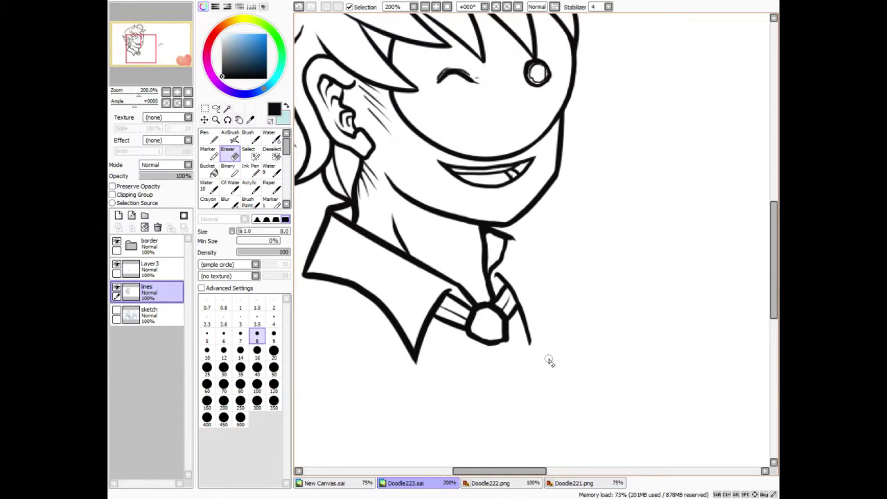
# Step: Redraw the right collar flap's outer edge wider over the sketch on Layer3 with the size 7 Pen, and trim the overshooting ends
pyautogui.press('n')
pyautogui.click(116, 311)
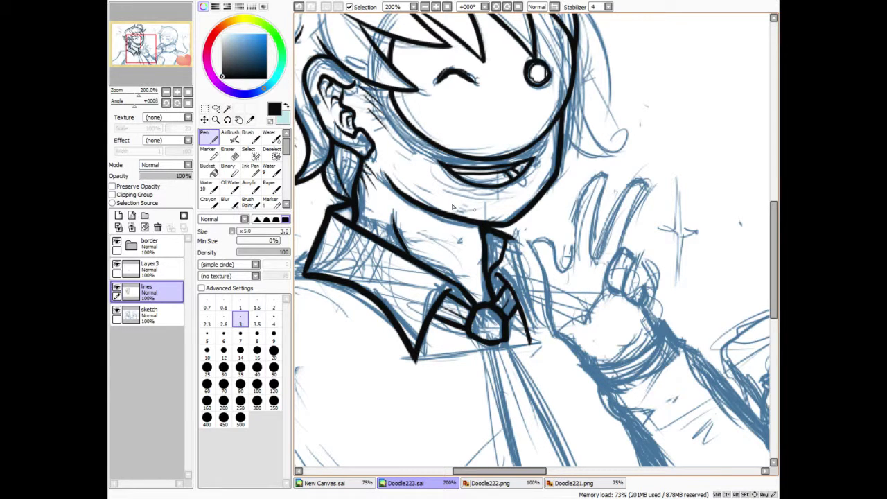
pyautogui.click(169, 270)
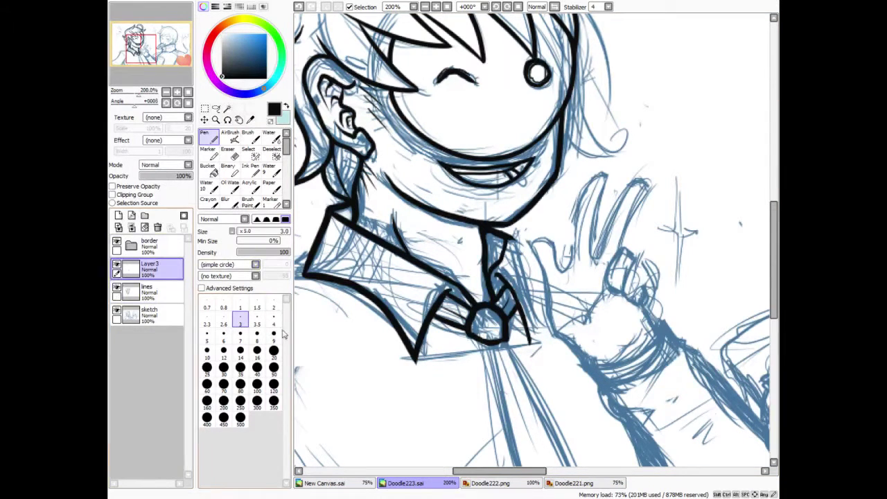
pyautogui.click(240, 337)
pyautogui.moveTo(514, 243); pyautogui.dragTo(559, 317)
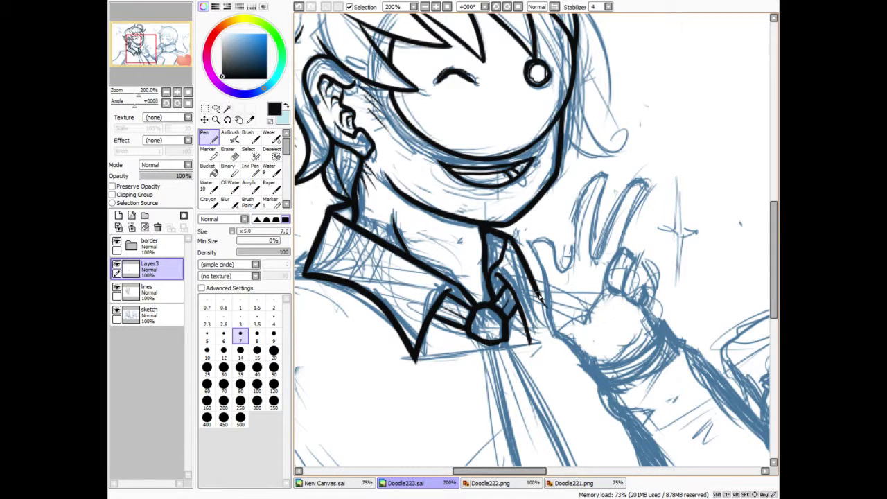
pyautogui.moveTo(538, 297); pyautogui.dragTo(531, 344)
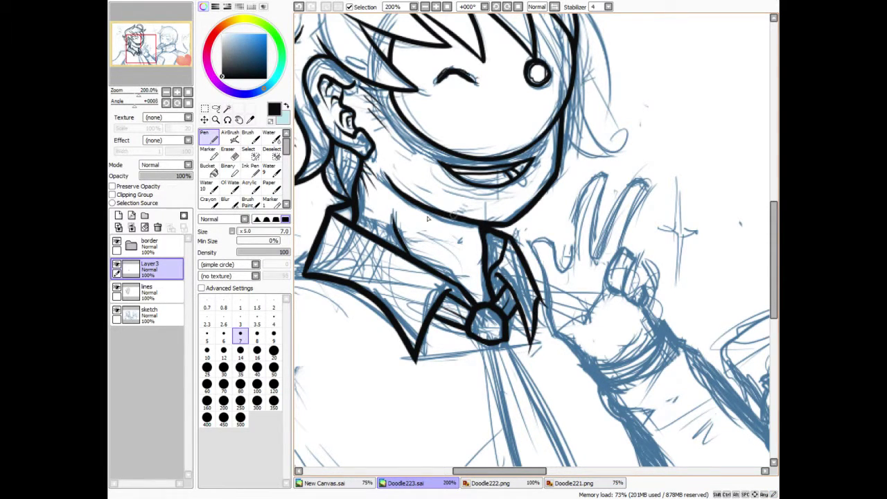
pyautogui.click(118, 313)
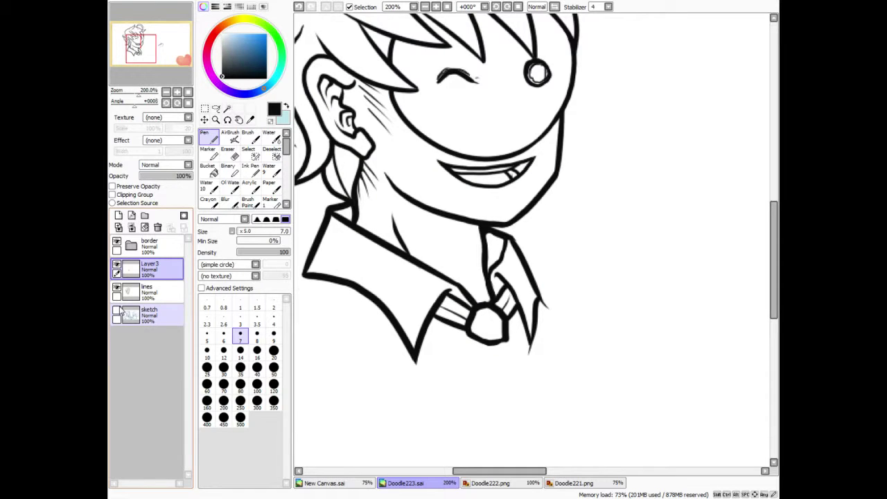
pyautogui.press('e')
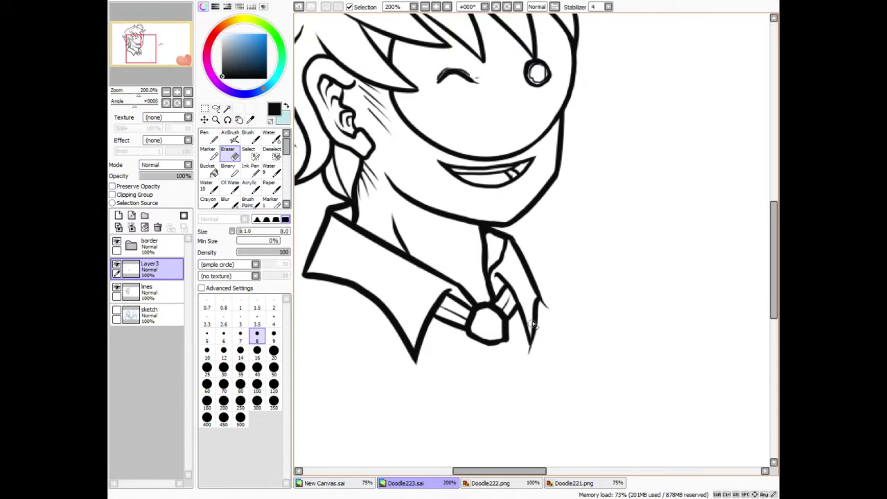
pyautogui.moveTo(542, 301); pyautogui.dragTo(548, 308)
# Step: Thicken the inner edge of the right collar flap toward its tip with the size 7 Pen and clean up beside the tie band
pyautogui.press('n')
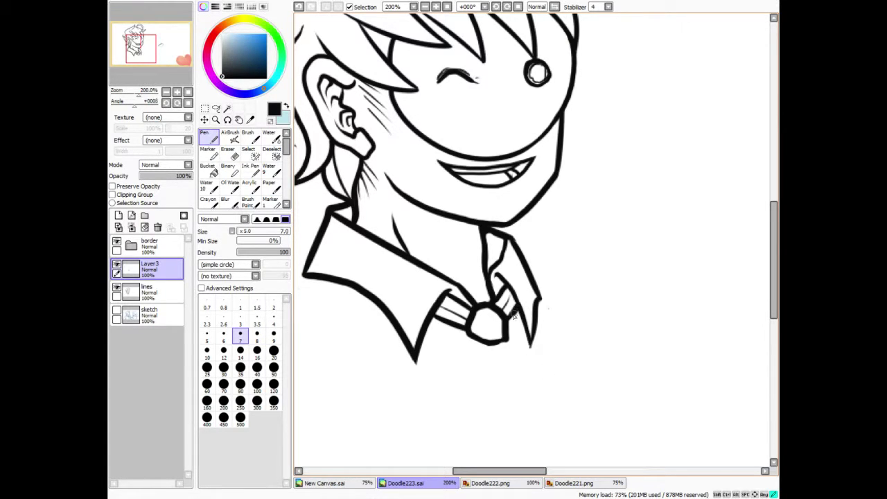
pyautogui.moveTo(518, 309); pyautogui.dragTo(529, 350)
pyautogui.click(298, 7)
pyautogui.moveTo(521, 314); pyautogui.dragTo(529, 348)
pyautogui.click(299, 7)
pyautogui.moveTo(528, 338); pyautogui.dragTo(530, 346)
pyautogui.press('e')
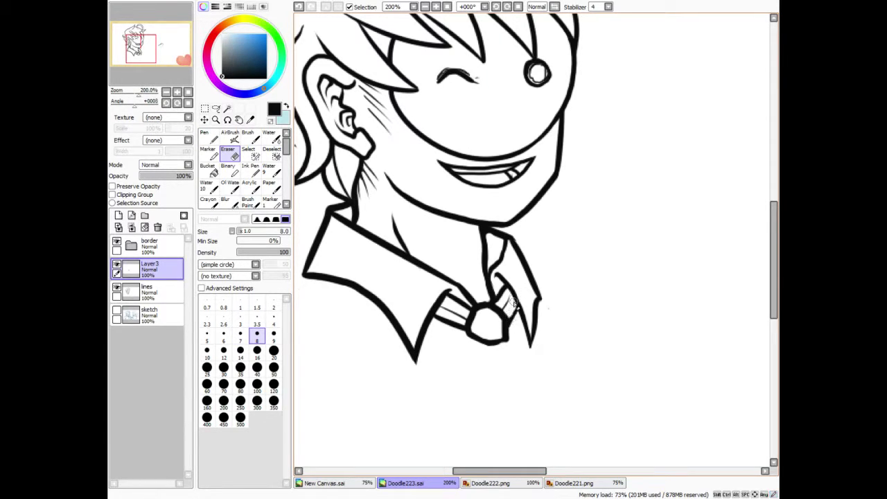
# Step: Erase the lower part of the right collar flap's inner fold line and redraw it straighter toward the tie knot with the size 7 Pen
pyautogui.press('n')
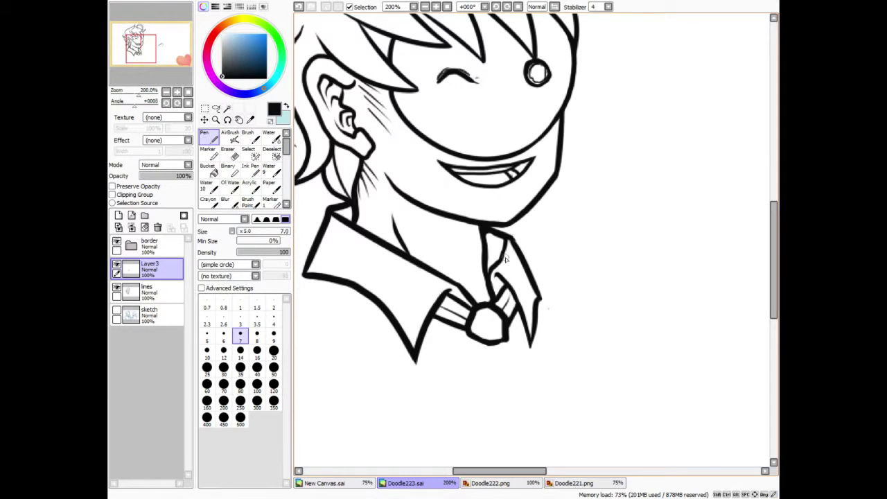
pyautogui.press('e')
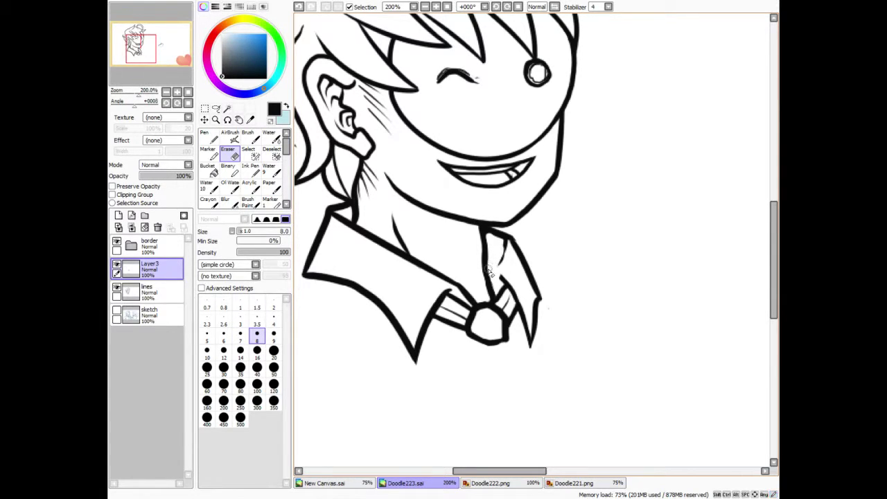
pyautogui.press('n')
pyautogui.click(496, 7)
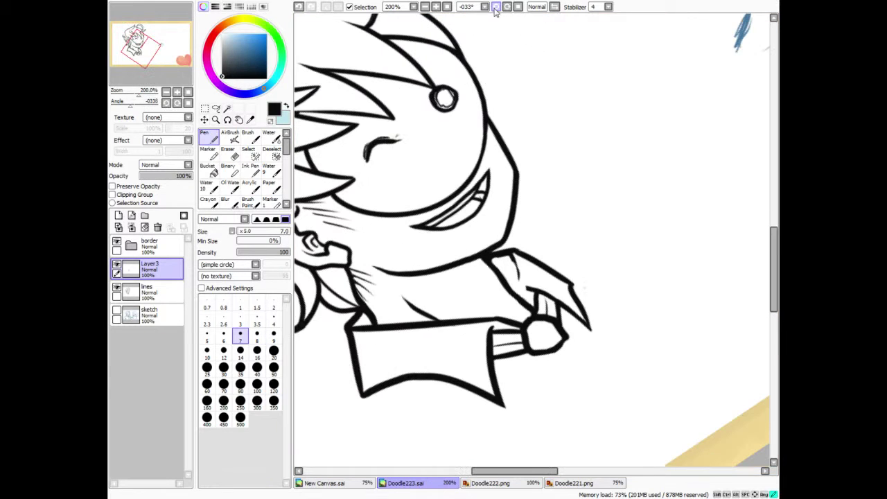
pyautogui.moveTo(513, 254); pyautogui.dragTo(522, 293)
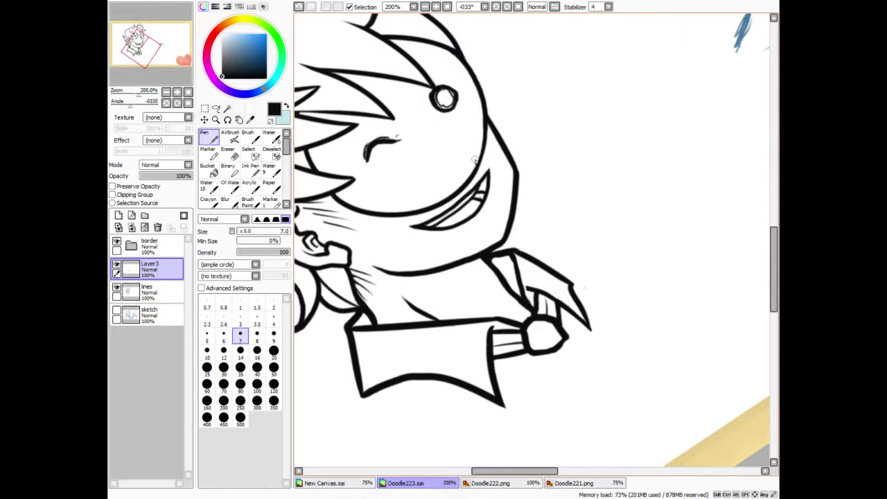
pyautogui.click(299, 6)
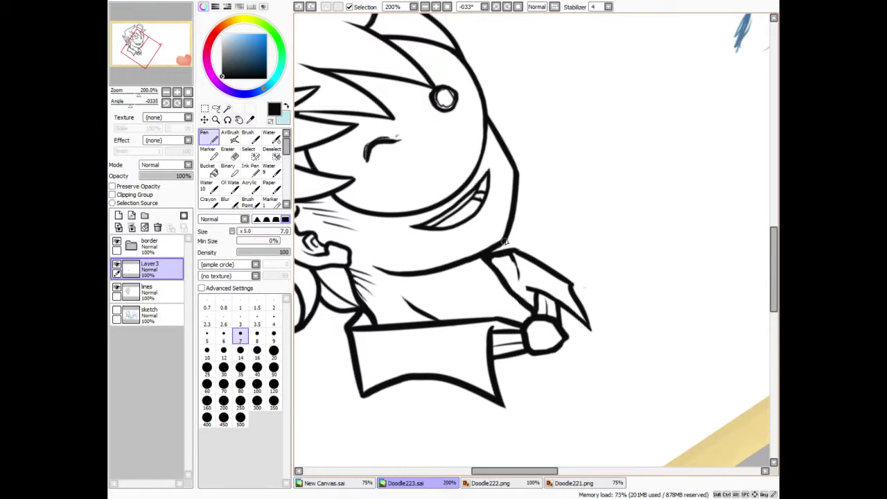
pyautogui.moveTo(514, 253); pyautogui.dragTo(535, 316)
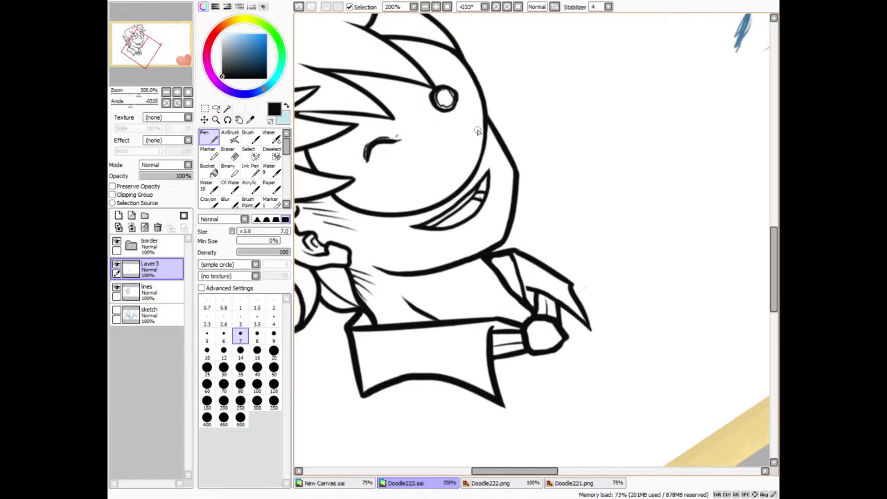
pyautogui.press('e')
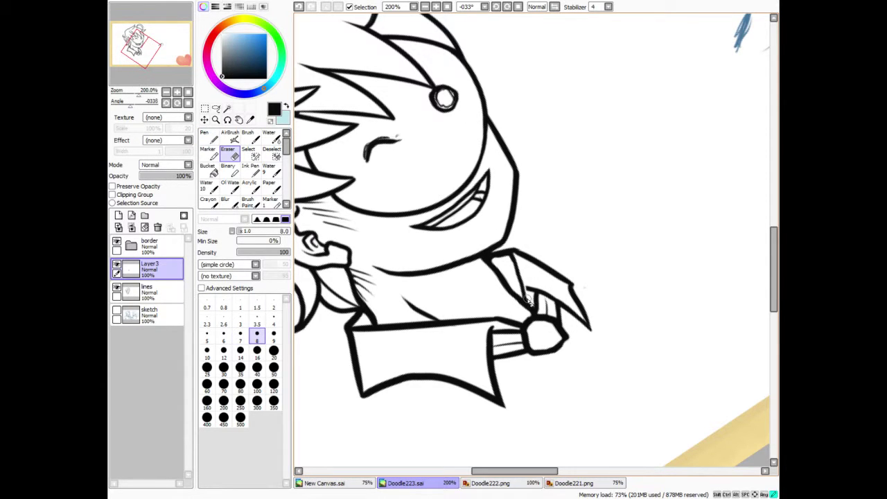
pyautogui.click(298, 7)
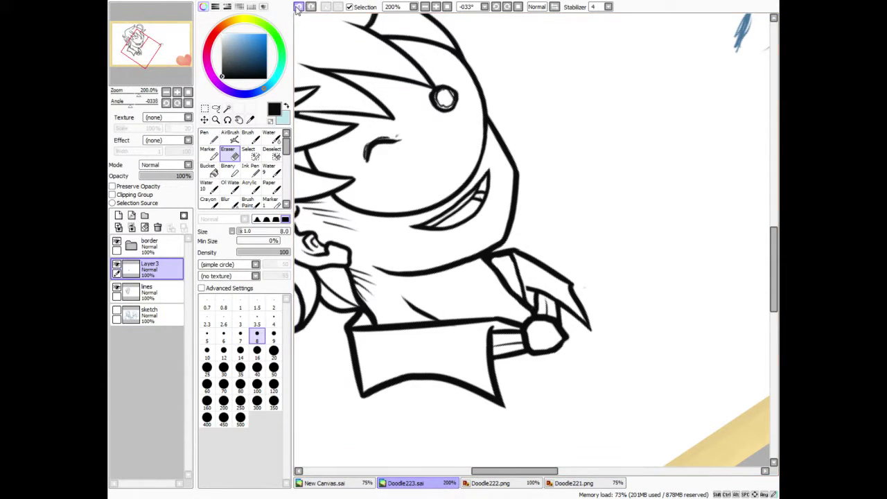
# Step: Trim the lower end of the right collar flap's inner fold line on Layer3 and thicken the line with the size 7 Pen
pyautogui.click(139, 291)
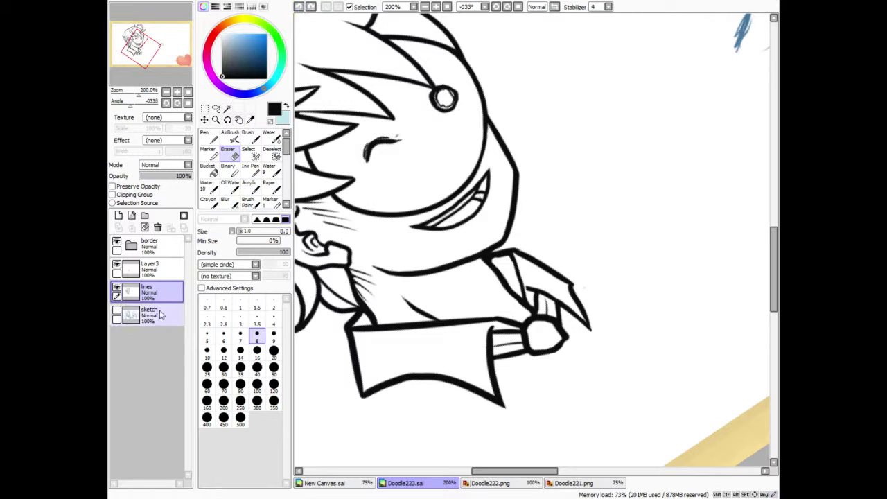
pyautogui.click(149, 269)
pyautogui.moveTo(530, 299); pyautogui.dragTo(535, 315)
pyautogui.press('n')
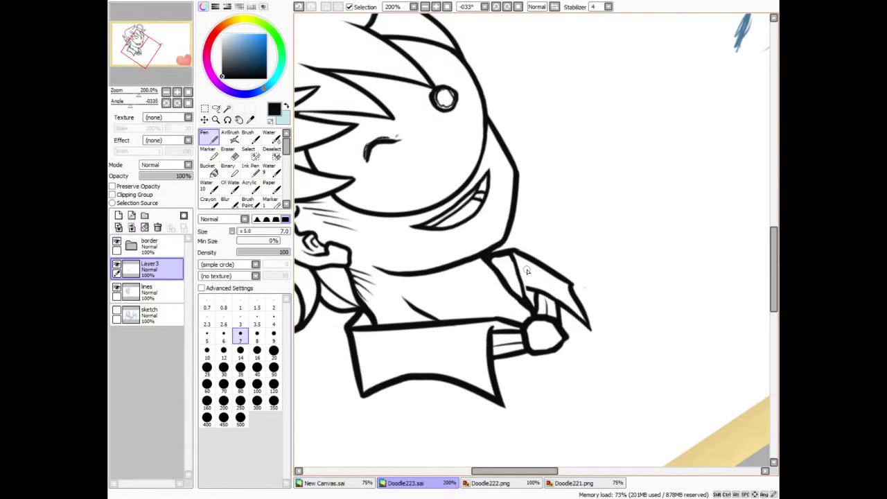
pyautogui.press('e')
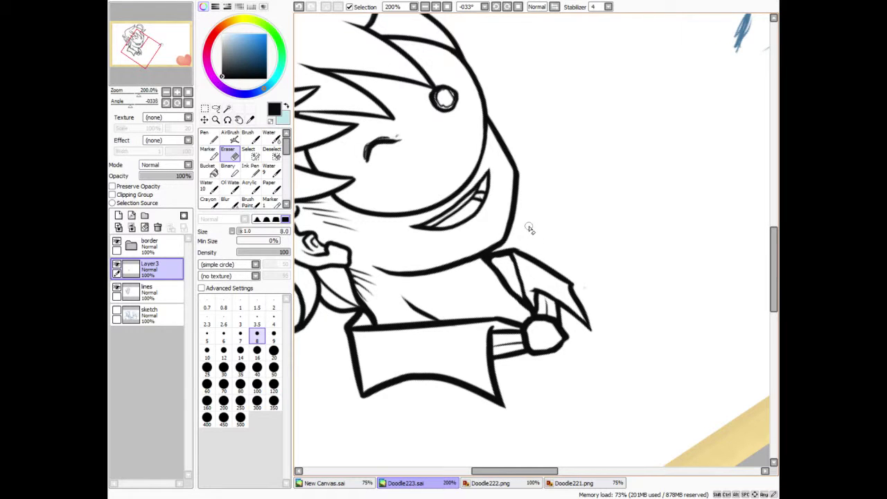
pyautogui.press('n')
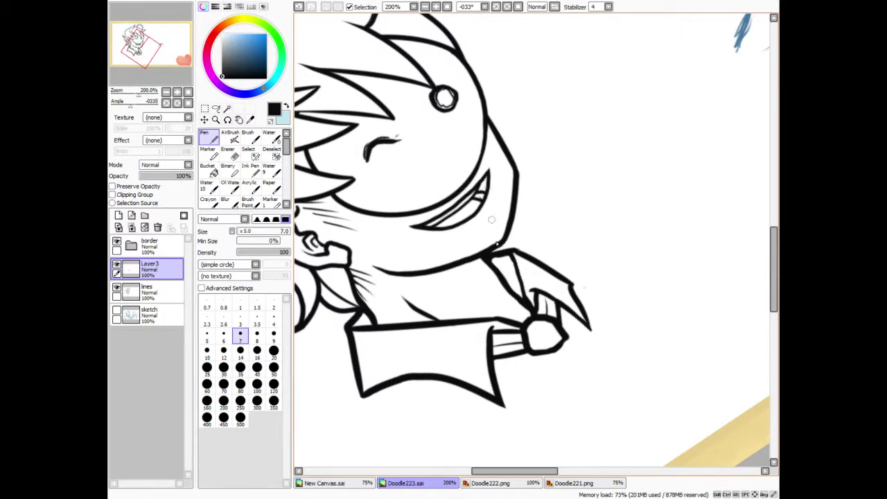
pyautogui.moveTo(511, 251); pyautogui.dragTo(521, 295)
# Step: Clean up the right collar flap's outer edge with the size 8 Eraser and transfer Layer3's strokes down to the lines layer
pyautogui.click(508, 6)
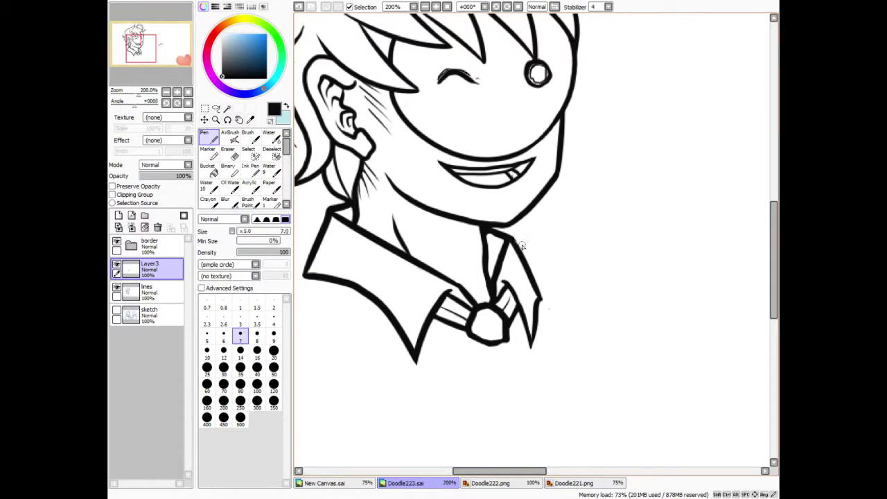
pyautogui.press('e')
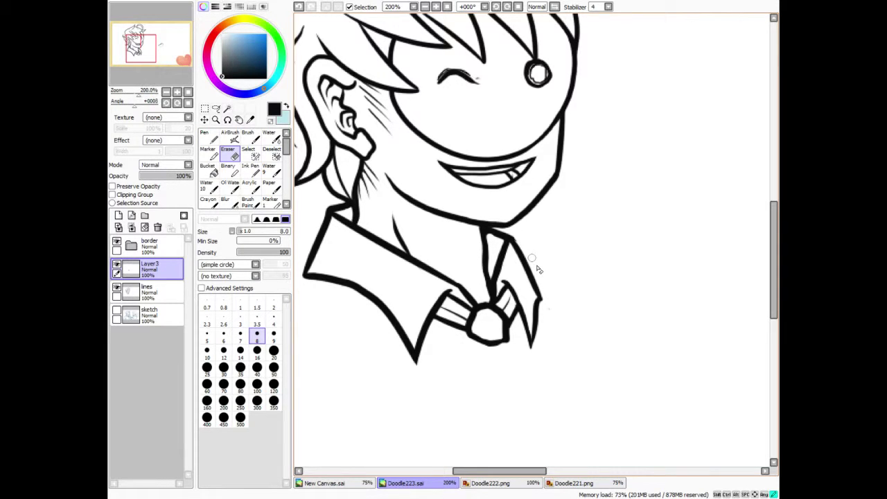
pyautogui.click(149, 290)
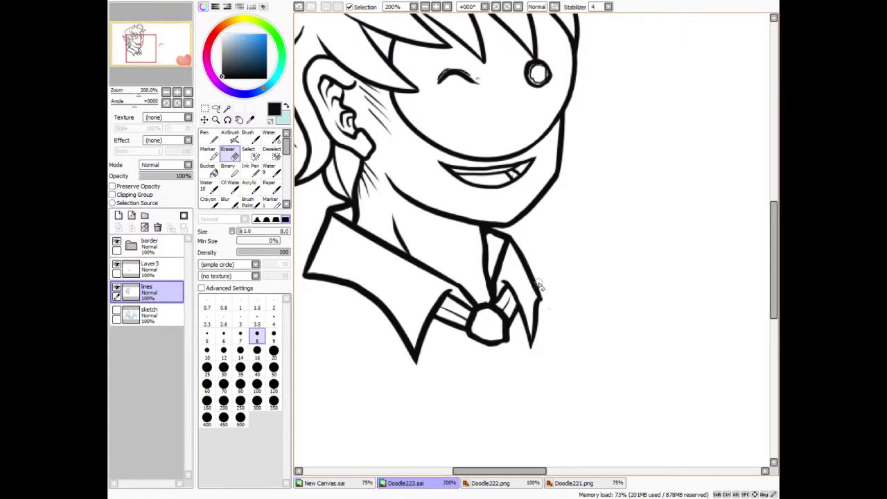
pyautogui.press('n')
pyautogui.click(149, 267)
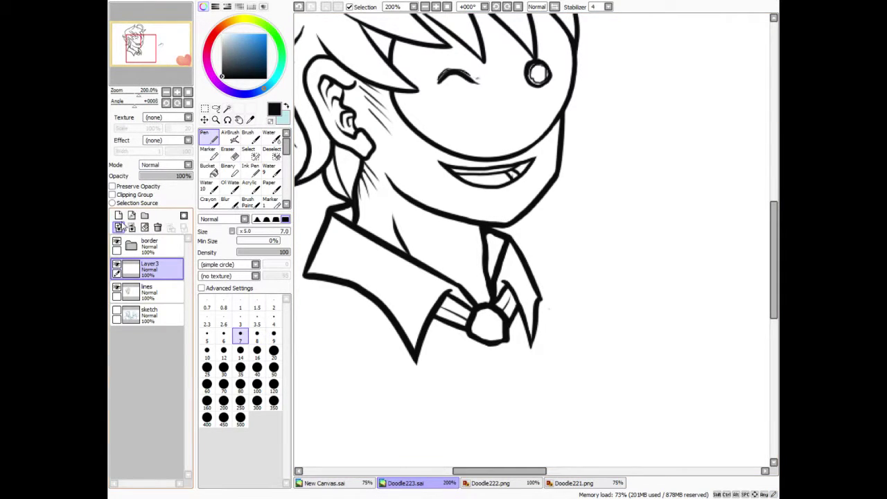
# Step: Draw the tie's two long edges from the knot to the bottom border with the size 7 Pen over the sketch, redoing the right edge
pyautogui.moveTo(143, 50); pyautogui.dragTo(147, 75)
pyautogui.click(117, 310)
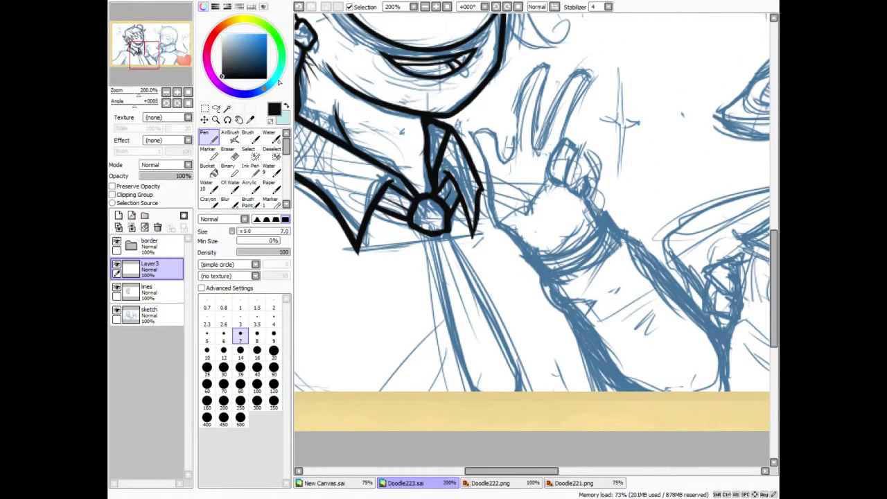
pyautogui.moveTo(432, 235); pyautogui.dragTo(478, 390)
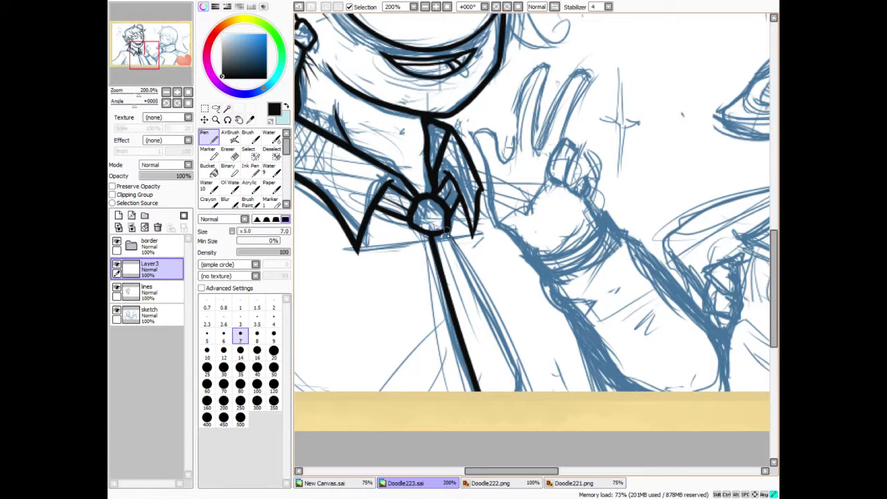
pyautogui.moveTo(447, 236); pyautogui.dragTo(528, 391)
pyautogui.click(117, 312)
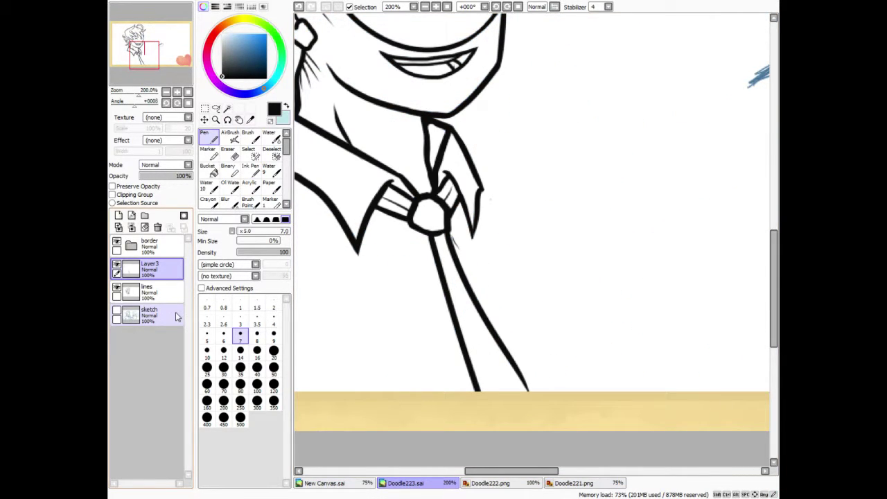
pyautogui.click(299, 7)
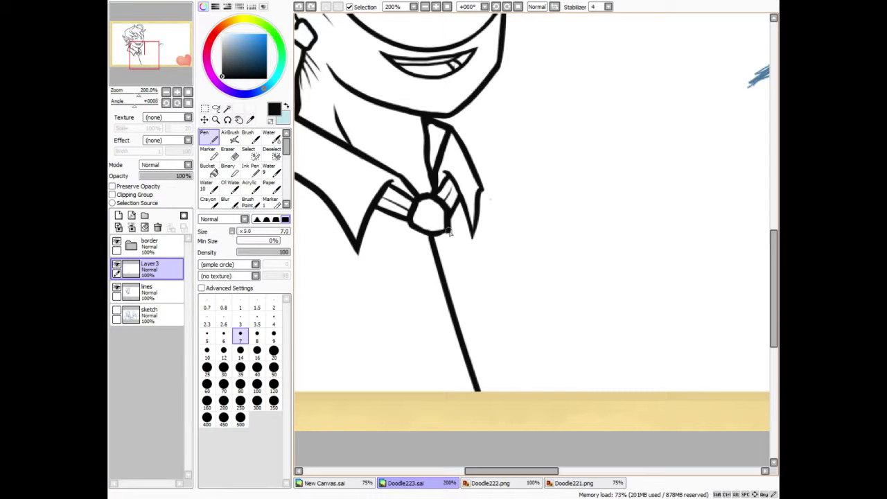
pyautogui.moveTo(449, 234); pyautogui.dragTo(532, 390)
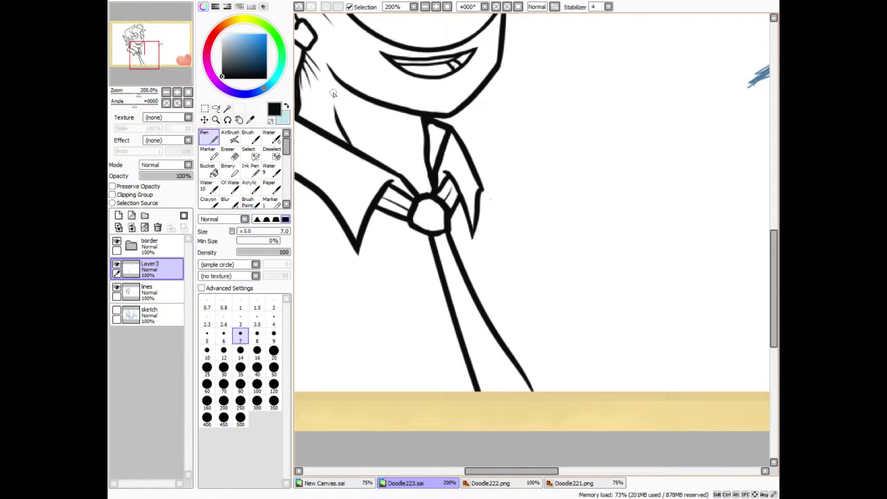
# Step: Draw thin crease lines inside the tie below the knot with the size 4 Pen and erase the overshoot inside the knot
pyautogui.click(116, 311)
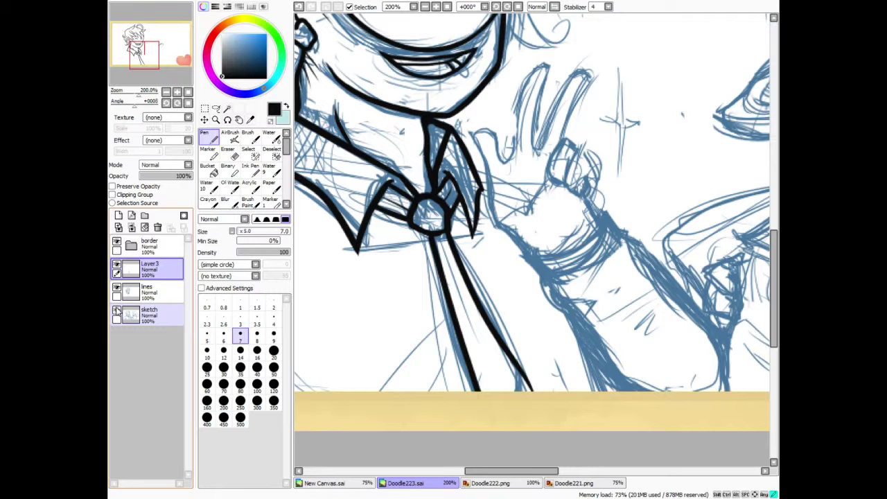
pyautogui.click(274, 320)
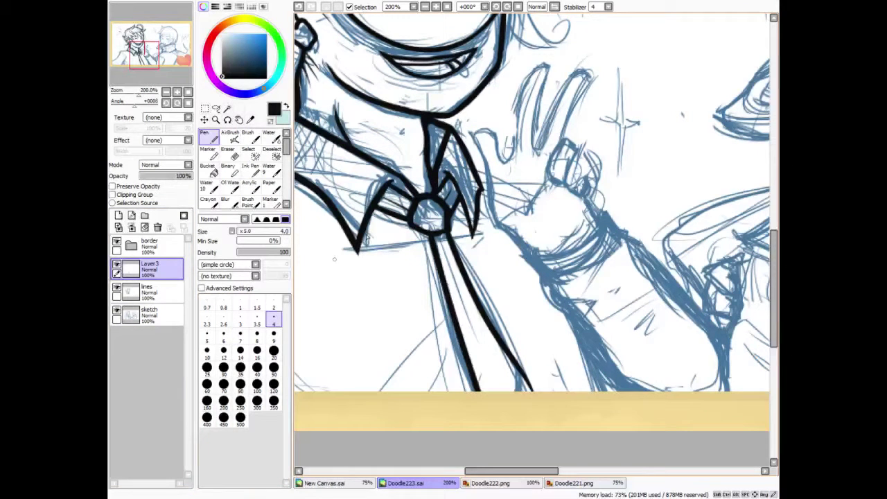
pyautogui.moveTo(437, 237); pyautogui.dragTo(499, 373)
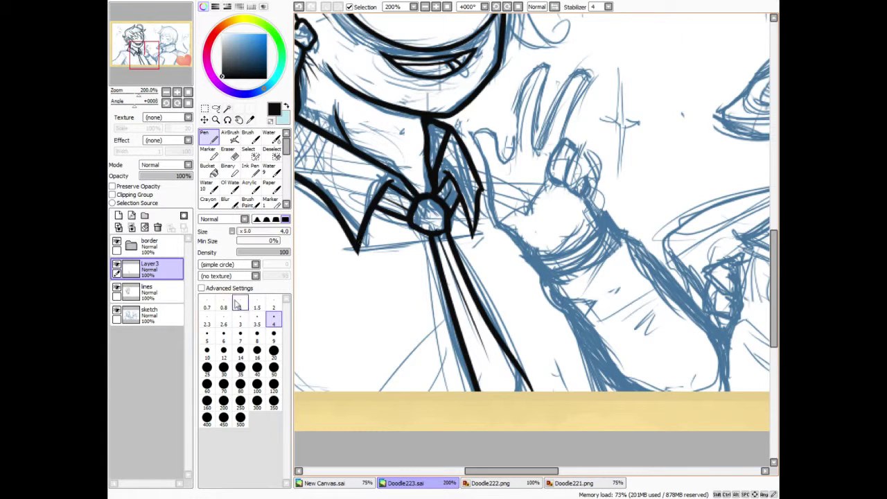
pyautogui.click(116, 311)
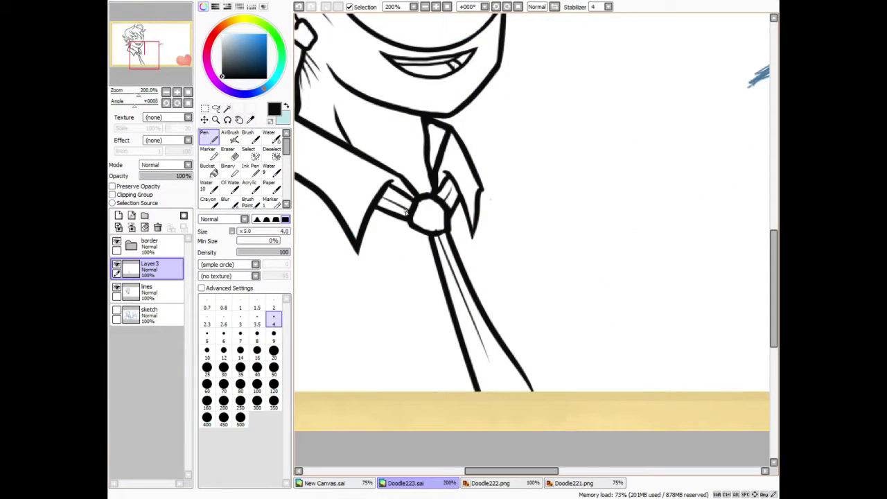
pyautogui.press('e')
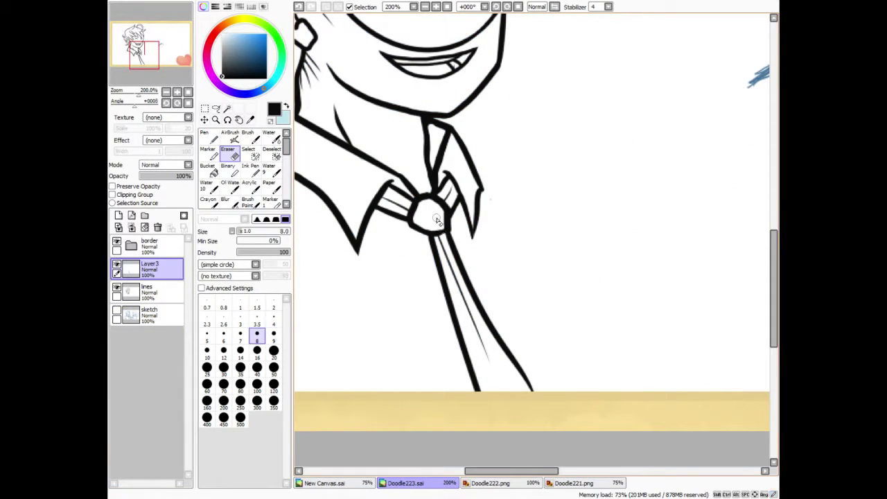
pyautogui.press('n')
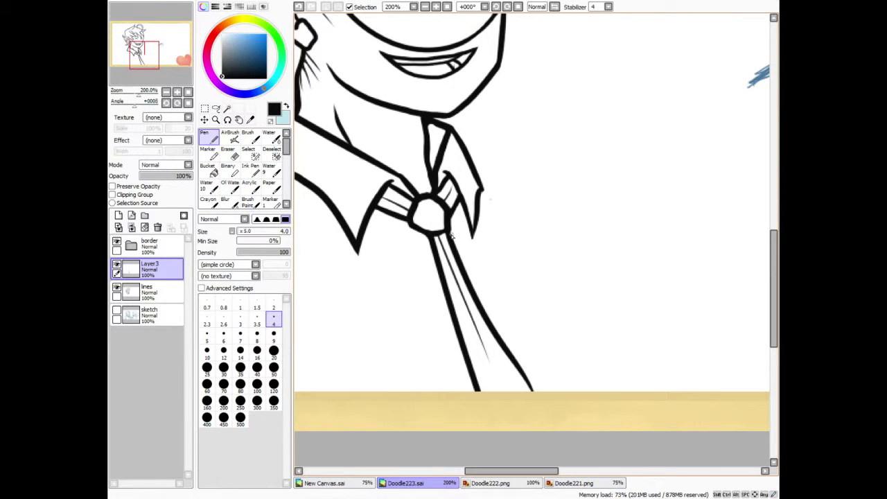
# Step: Show the sketch layer again and set the Pen to size 6 for the curled hair strand right of the face
pyautogui.click(447, 7)
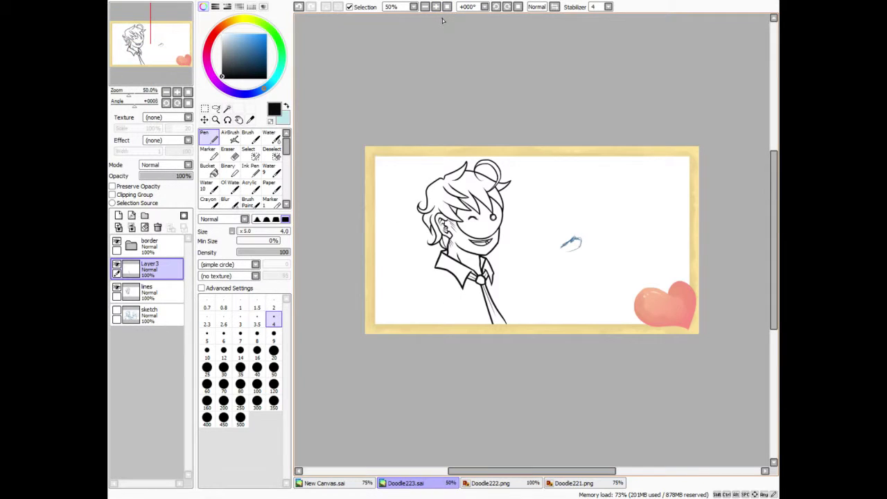
pyautogui.click(117, 311)
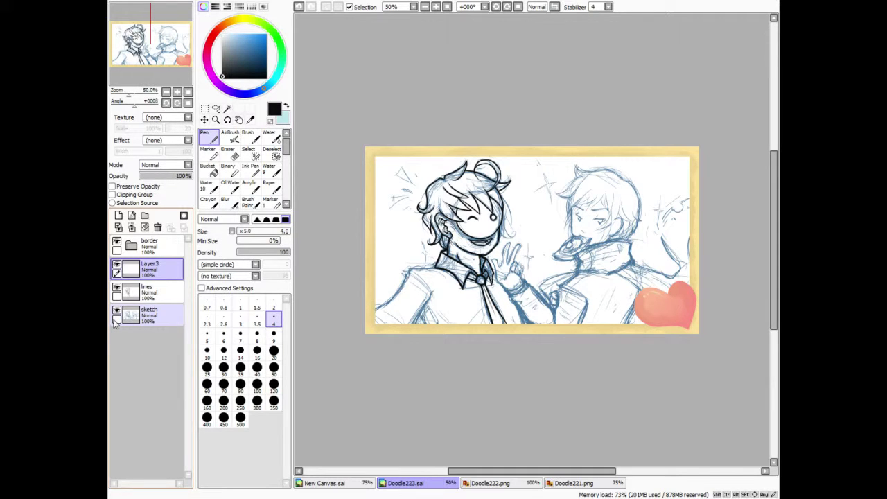
pyautogui.click(239, 336)
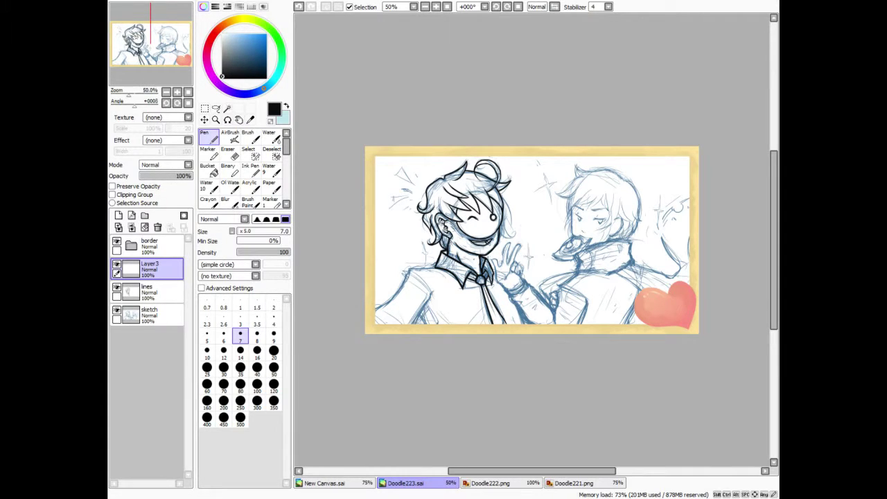
pyautogui.click(436, 7)
pyautogui.click(436, 7)
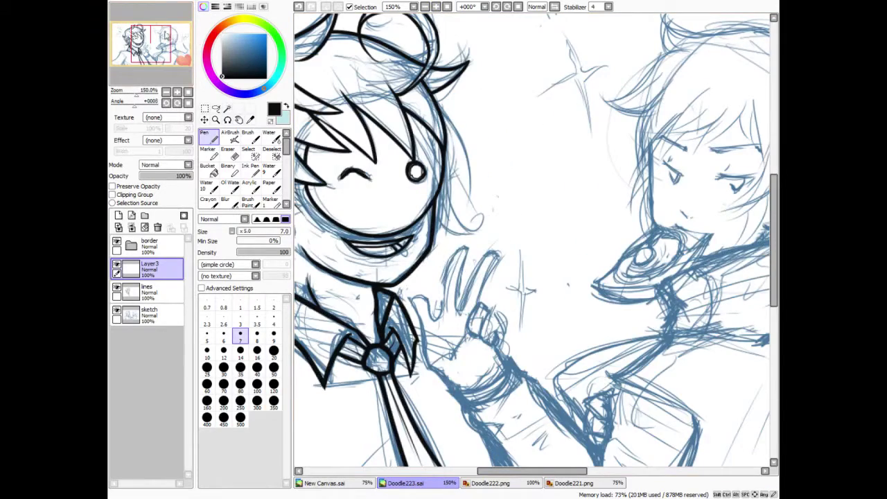
pyautogui.moveTo(153, 48)
pyautogui.mouseDown()
pyautogui.moveTo(159, 54)
pyautogui.moveTo(151, 38)
pyautogui.mouseUp()
pyautogui.click(436, 7)
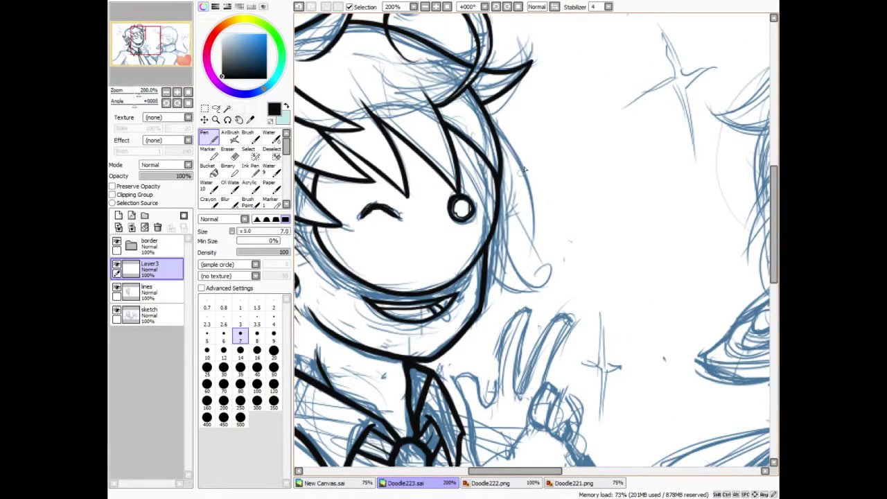
pyautogui.click(517, 7)
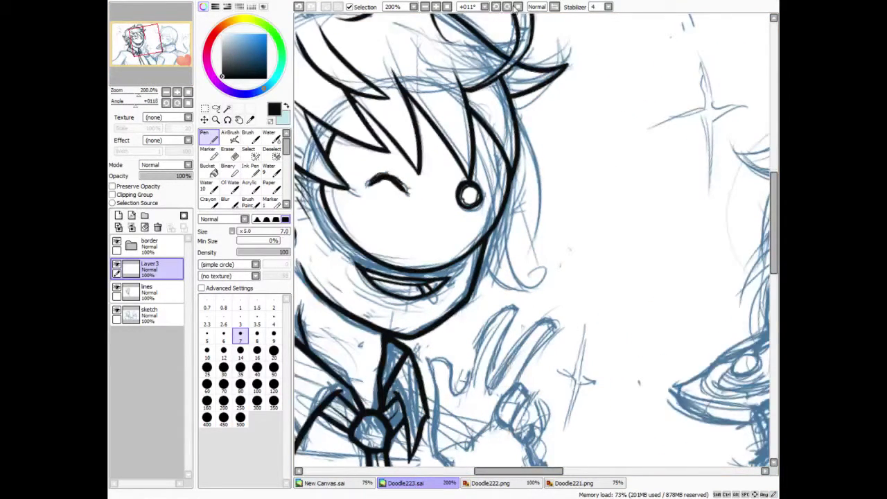
pyautogui.click(515, 7)
pyautogui.press('[')
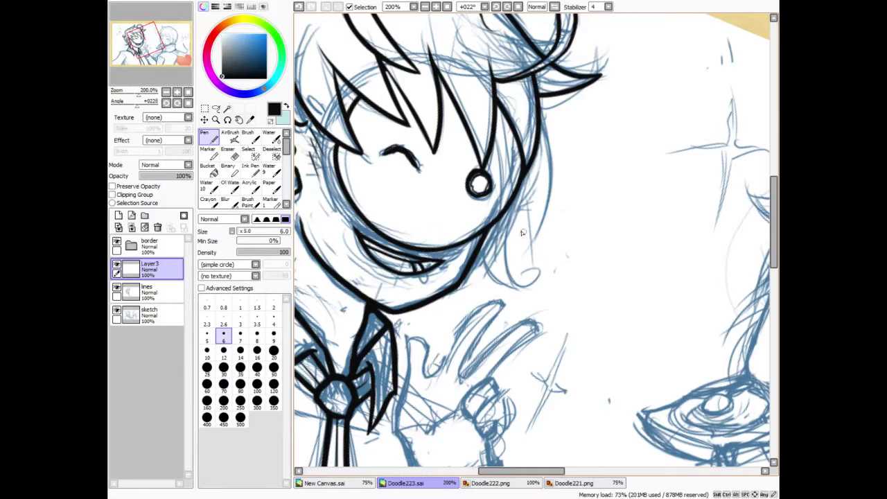
pyautogui.click(495, 7)
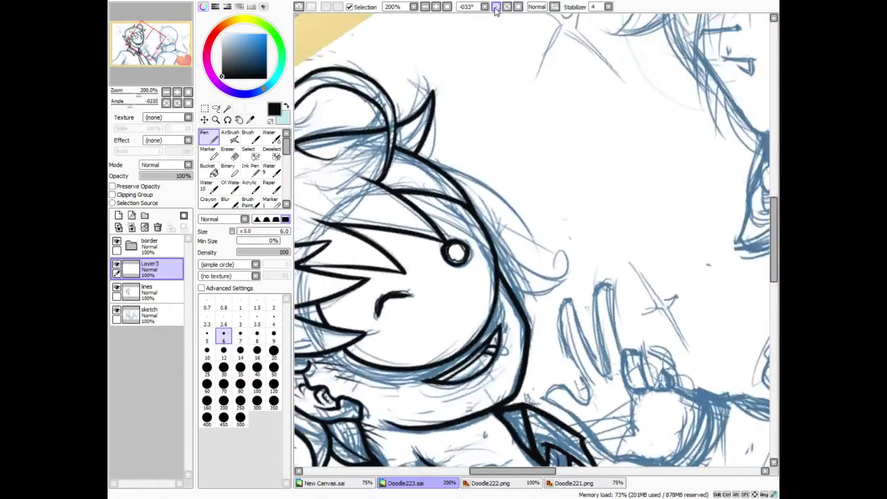
pyautogui.click(495, 7)
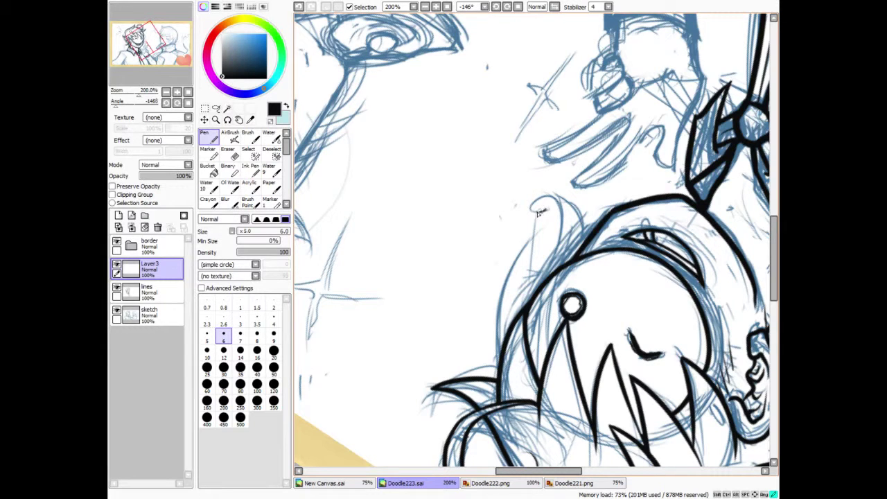
# Step: Draw both edges of the curled hair strand right of the face on Layer3 with the size 6 Pen, redoing the first edge
pyautogui.moveTo(540, 213)
pyautogui.mouseDown()
pyautogui.moveTo(546, 197)
pyautogui.moveTo(563, 223)
pyautogui.moveTo(560, 253)
pyautogui.mouseUp()
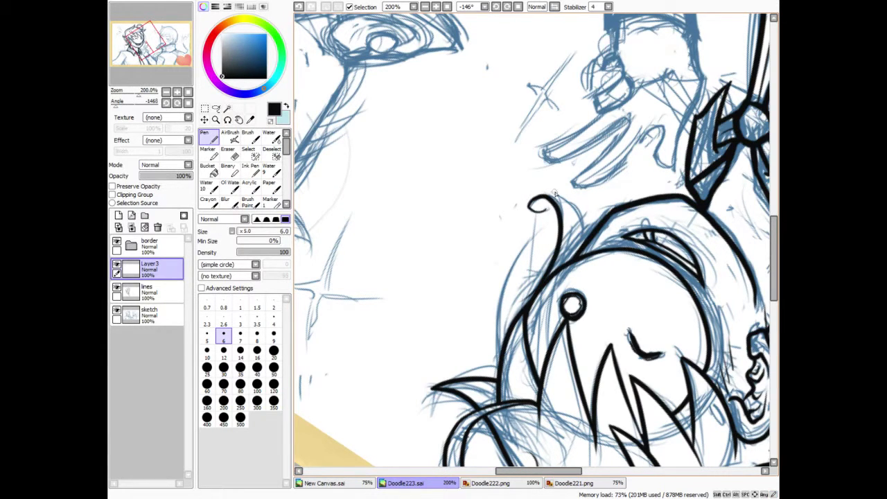
pyautogui.click(299, 7)
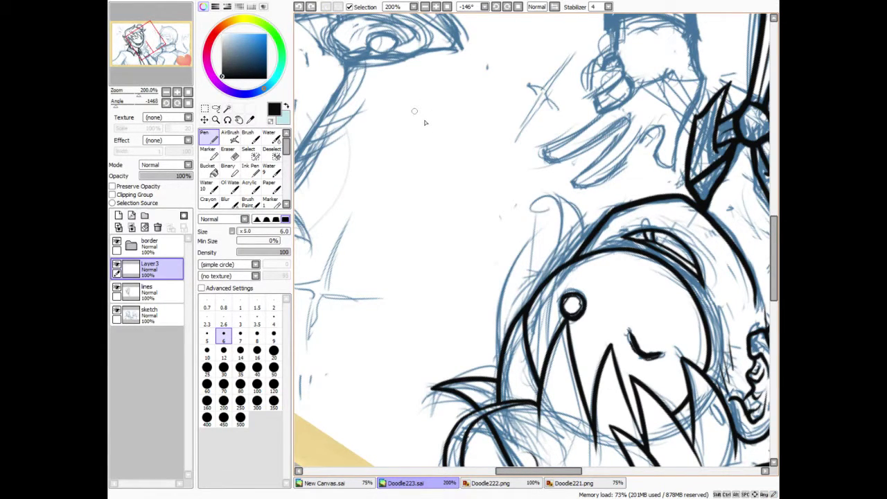
pyautogui.moveTo(538, 210)
pyautogui.mouseDown()
pyautogui.moveTo(563, 255)
pyautogui.moveTo(538, 337)
pyautogui.mouseUp()
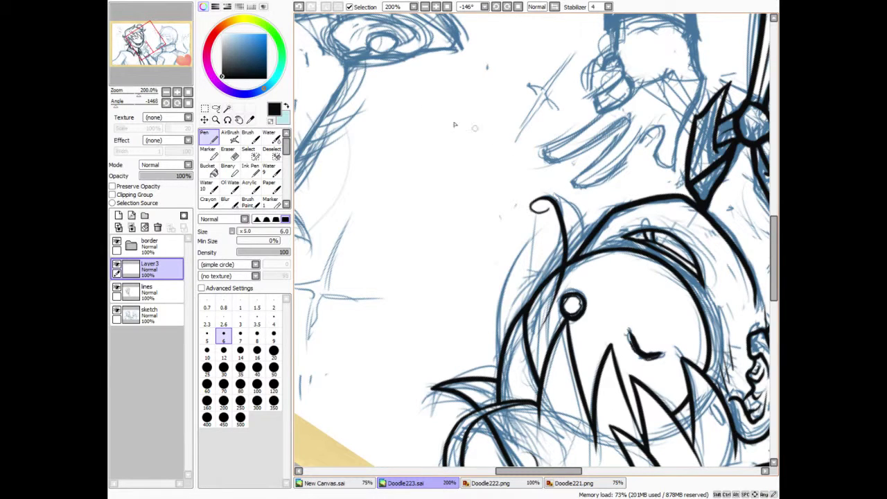
pyautogui.click(299, 7)
pyautogui.moveTo(540, 213)
pyautogui.mouseDown()
pyautogui.moveTo(535, 199)
pyautogui.moveTo(546, 299)
pyautogui.moveTo(535, 321)
pyautogui.mouseUp()
pyautogui.moveTo(546, 199)
pyautogui.mouseDown()
pyautogui.moveTo(568, 208)
pyautogui.moveTo(581, 291)
pyautogui.mouseUp()
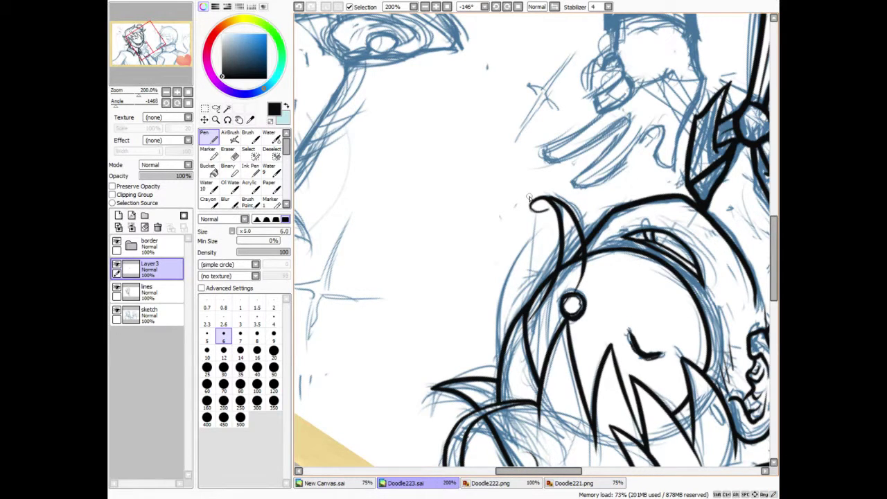
# Step: Hide the sketch and erase the ends of the curled strand that run inside the head outline with the size 8 Eraser
pyautogui.click(117, 310)
pyautogui.press('e')
pyautogui.moveTo(584, 269)
pyautogui.mouseDown()
pyautogui.moveTo(596, 253)
pyautogui.moveTo(588, 248)
pyautogui.moveTo(575, 291)
pyautogui.moveTo(560, 282)
pyautogui.moveTo(532, 317)
pyautogui.mouseUp()
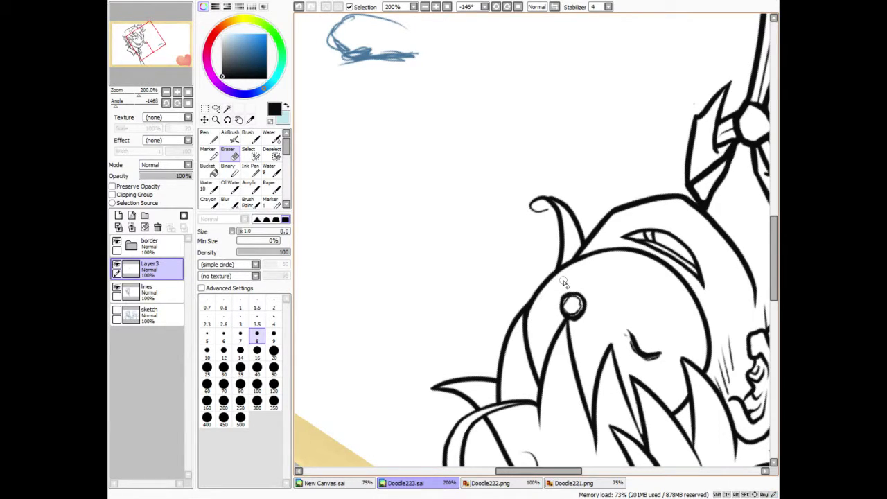
# Step: Refine the tip of the curled hair strand on Layer3 with the size 6 Pen and clean around it with the size 8 Eraser
pyautogui.press('n')
pyautogui.click(496, 7)
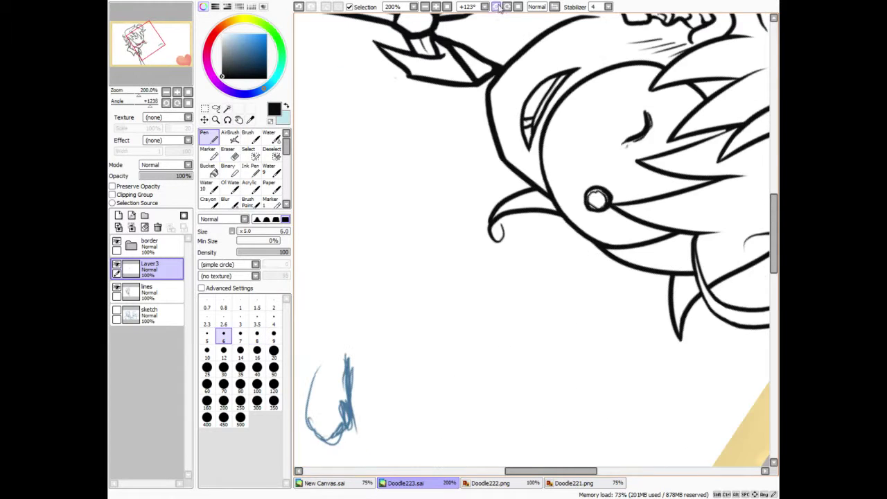
pyautogui.moveTo(492, 217); pyautogui.dragTo(491, 229)
pyautogui.press('e')
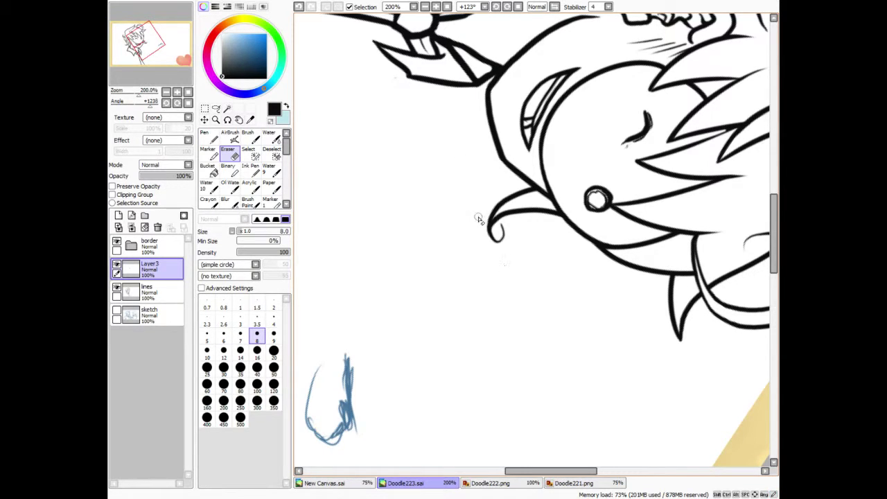
pyautogui.moveTo(498, 252); pyautogui.dragTo(507, 269)
pyautogui.click(508, 6)
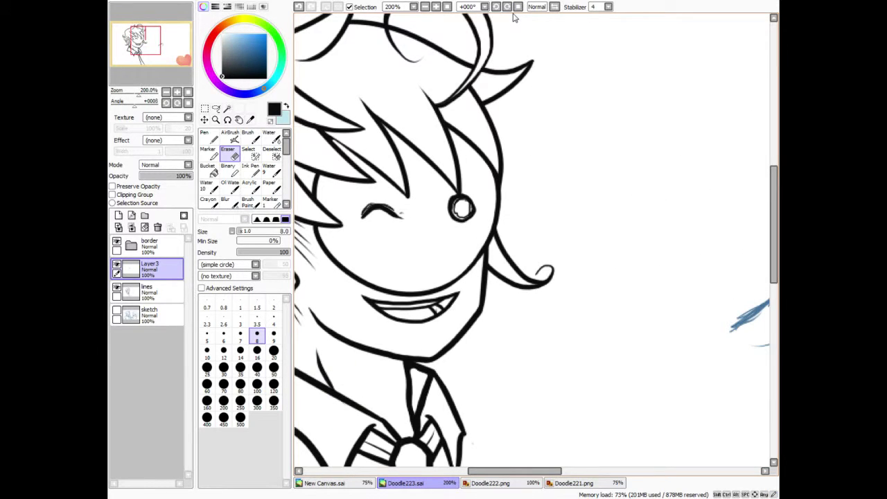
# Step: Show the sketch layer and ink the outlines of the hand's two raised fingers with the size 6 Pen
pyautogui.press('n')
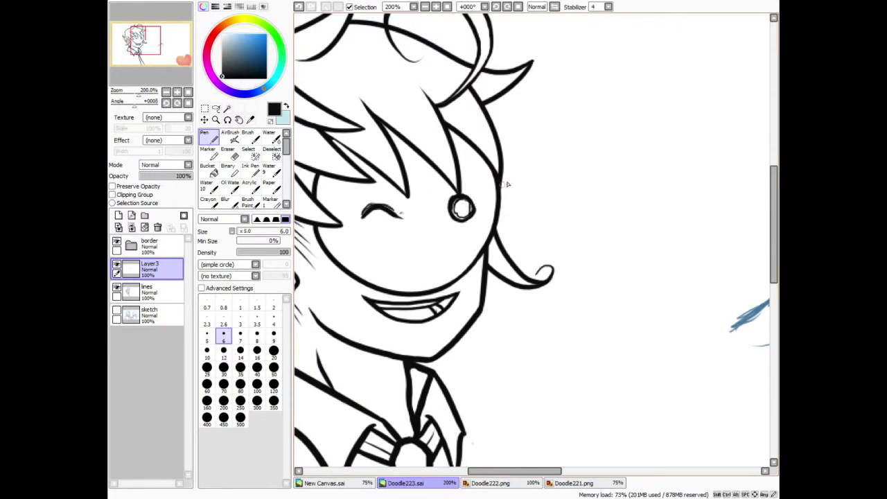
pyautogui.moveTo(164, 37)
pyautogui.mouseDown()
pyautogui.moveTo(147, 43)
pyautogui.moveTo(159, 60)
pyautogui.moveTo(126, 52)
pyautogui.moveTo(153, 46)
pyautogui.moveTo(146, 66)
pyautogui.moveTo(150, 58)
pyautogui.mouseUp()
pyautogui.click(115, 310)
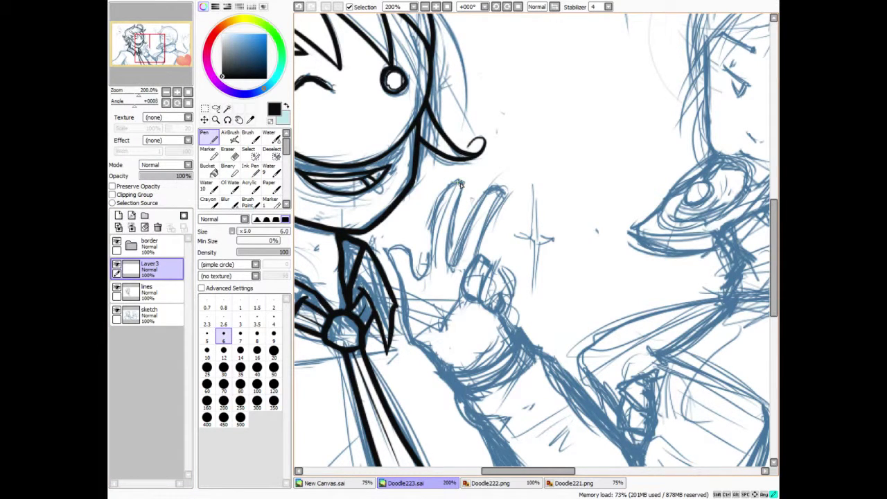
pyautogui.moveTo(460, 183)
pyautogui.mouseDown()
pyautogui.moveTo(437, 218)
pyautogui.moveTo(429, 264)
pyautogui.moveTo(460, 194)
pyautogui.moveTo(454, 268)
pyautogui.mouseUp()
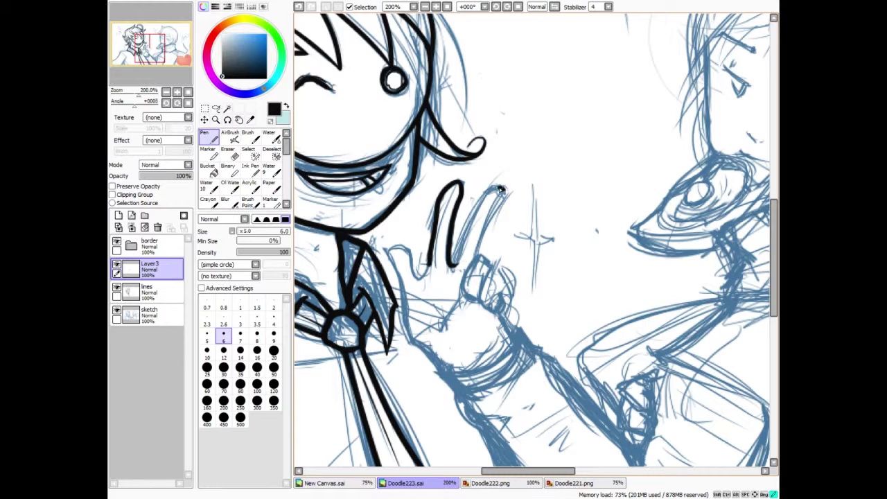
pyautogui.moveTo(496, 188); pyautogui.dragTo(462, 256)
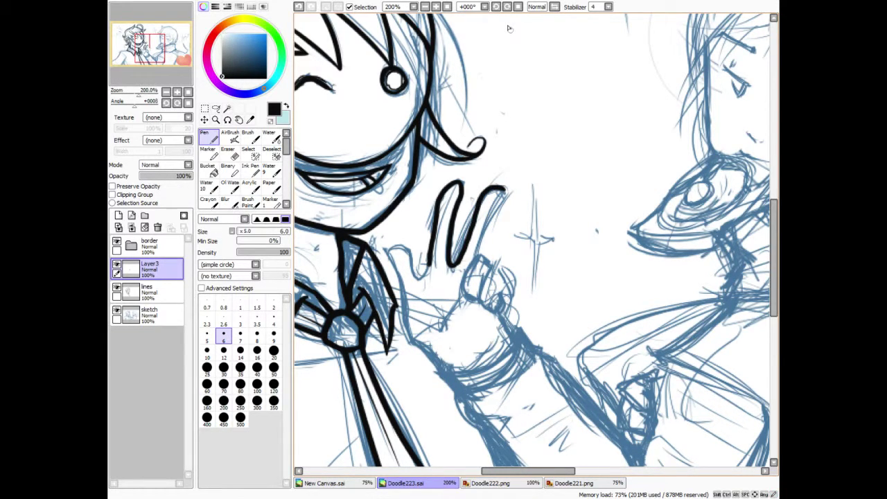
pyautogui.click(496, 7)
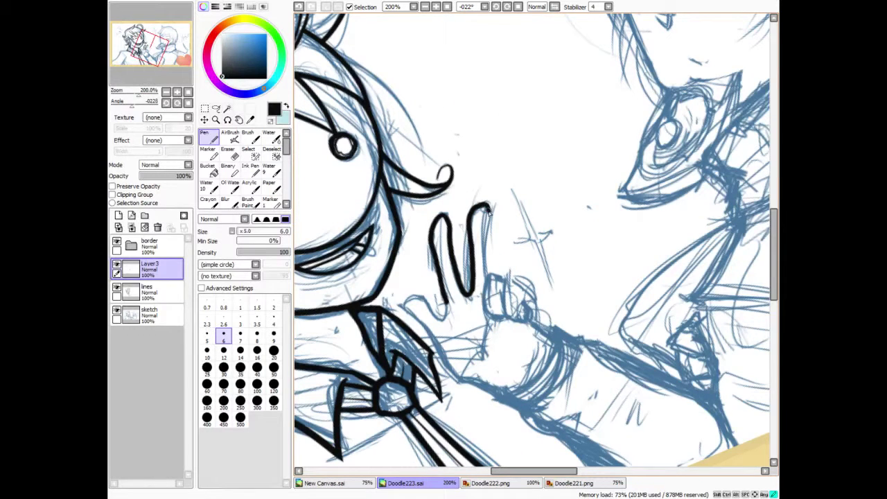
pyautogui.moveTo(489, 210); pyautogui.dragTo(489, 274)
# Step: Hide the sketch and smooth the outer edge of the second raised finger with the size 8 Eraser, undoing the first pass
pyautogui.press('e')
pyautogui.click(117, 310)
pyautogui.moveTo(484, 219)
pyautogui.mouseDown()
pyautogui.moveTo(479, 257)
pyautogui.moveTo(488, 244)
pyautogui.mouseUp()
pyautogui.hotkey('ctrl', 'z')
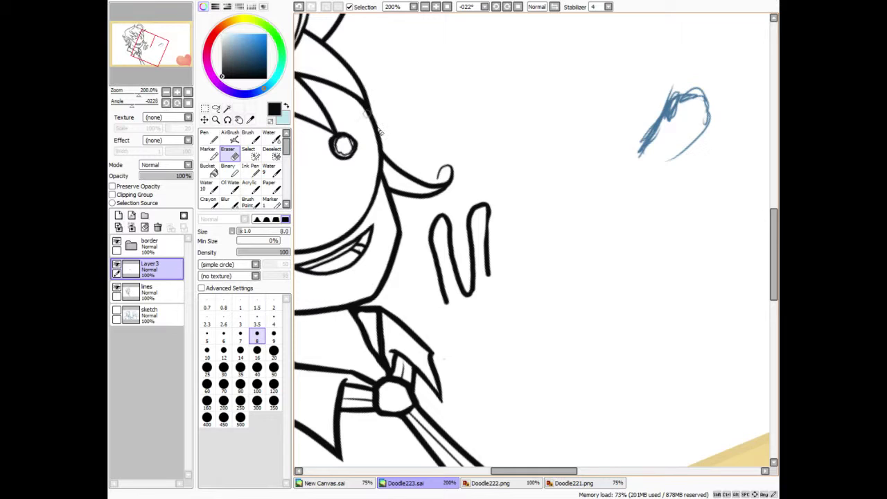
pyautogui.click(301, 6)
pyautogui.moveTo(485, 212); pyautogui.dragTo(483, 285)
# Step: Even out the second raised finger's outer edge with the size 6 Pen and clean the line at the base between the fingers with the Eraser
pyautogui.press('n')
pyautogui.moveTo(487, 211); pyautogui.dragTo(489, 251)
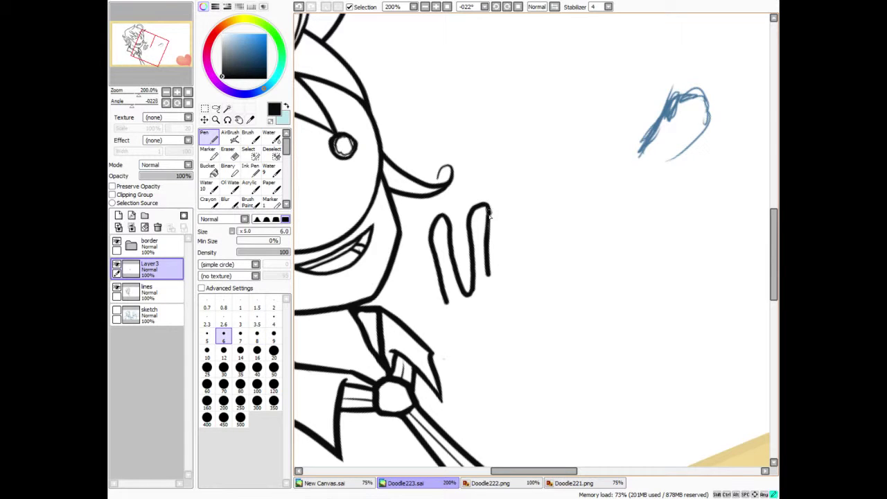
pyautogui.moveTo(489, 215); pyautogui.dragTo(490, 252)
pyautogui.press('e')
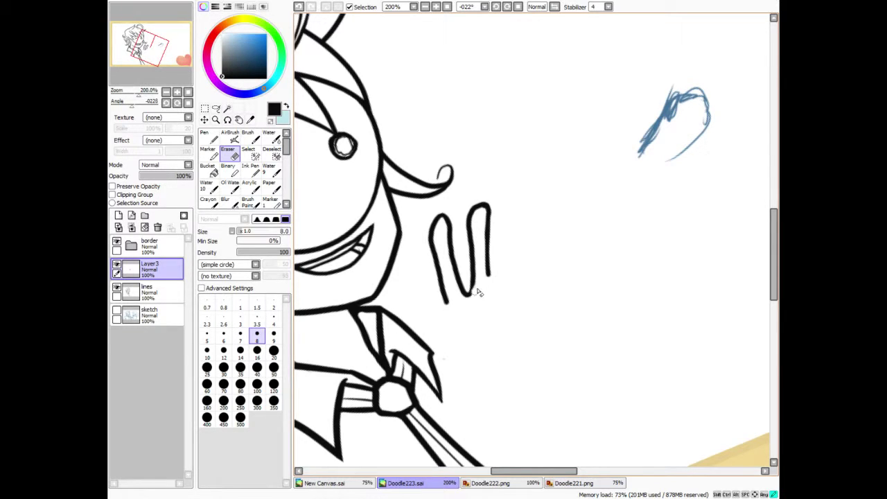
pyautogui.click(299, 6)
pyautogui.moveTo(479, 288); pyautogui.dragTo(477, 304)
# Step: Show the sketch and ink the outermost folded finger and the palm's outer edge with the size 6 Pen, redoing the palm edge
pyautogui.press('n')
pyautogui.click(116, 311)
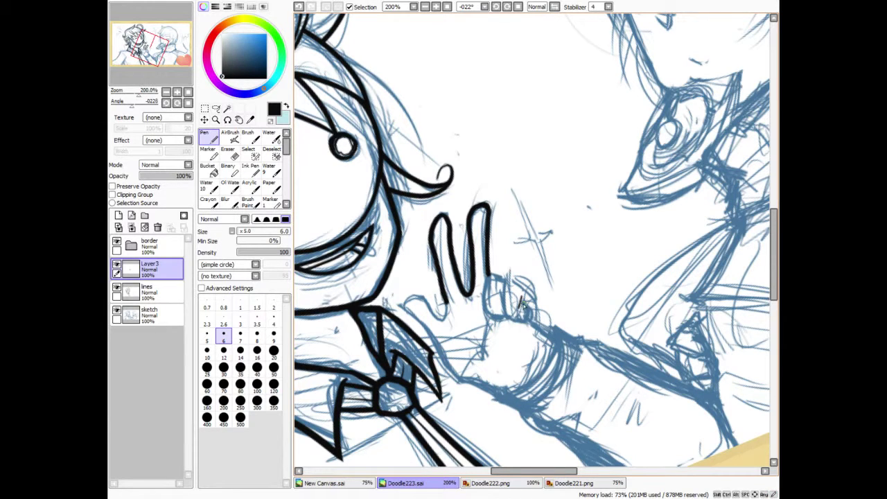
pyautogui.moveTo(525, 311); pyautogui.dragTo(529, 323)
pyautogui.moveTo(507, 276)
pyautogui.mouseDown()
pyautogui.moveTo(504, 316)
pyautogui.moveTo(528, 319)
pyautogui.mouseUp()
pyautogui.moveTo(508, 280)
pyautogui.mouseDown()
pyautogui.moveTo(528, 289)
pyautogui.moveTo(537, 317)
pyautogui.moveTo(524, 370)
pyautogui.mouseUp()
pyautogui.click(299, 7)
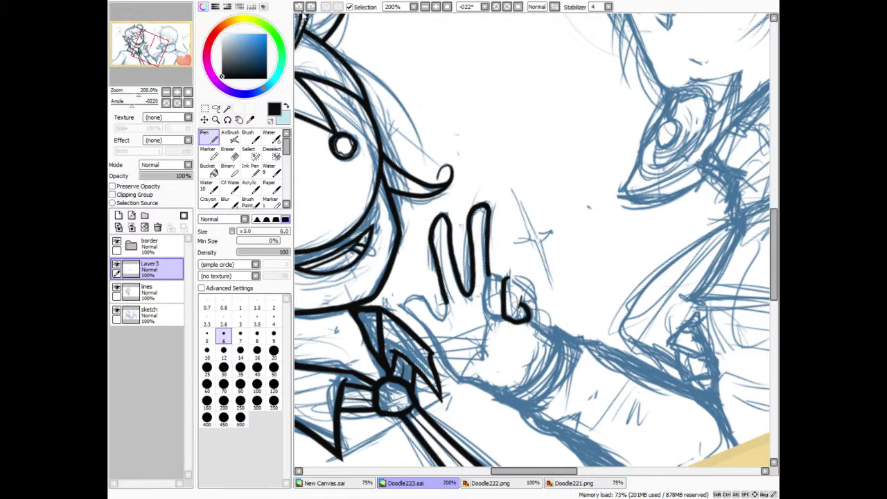
pyautogui.moveTo(512, 279)
pyautogui.mouseDown()
pyautogui.moveTo(536, 305)
pyautogui.moveTo(538, 344)
pyautogui.moveTo(509, 380)
pyautogui.mouseUp()
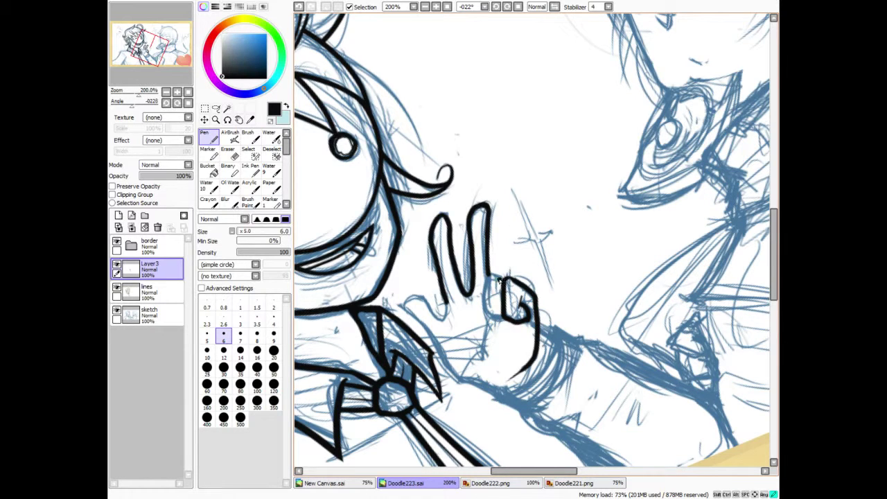
# Step: Ink the second folded finger beside the raised fingers, undoing the first version and redrawing it
pyautogui.moveTo(485, 282)
pyautogui.mouseDown()
pyautogui.moveTo(483, 314)
pyautogui.moveTo(516, 319)
pyautogui.mouseUp()
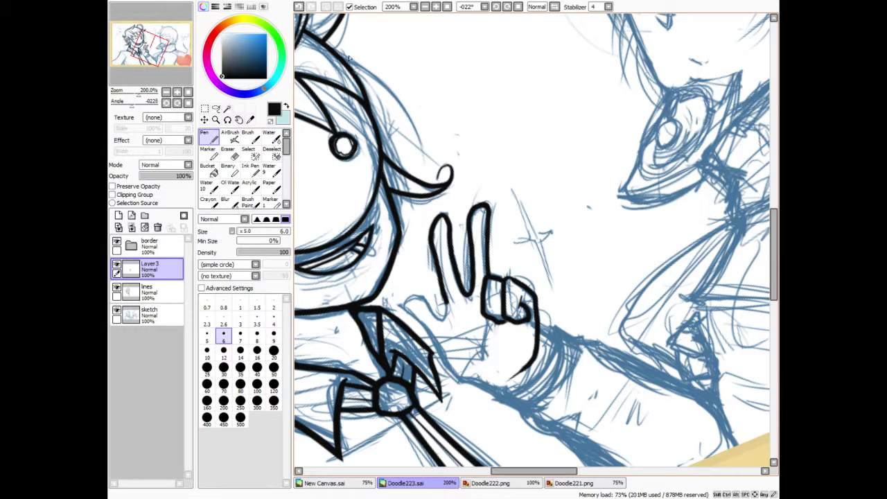
pyautogui.click(299, 7)
pyautogui.click(299, 7)
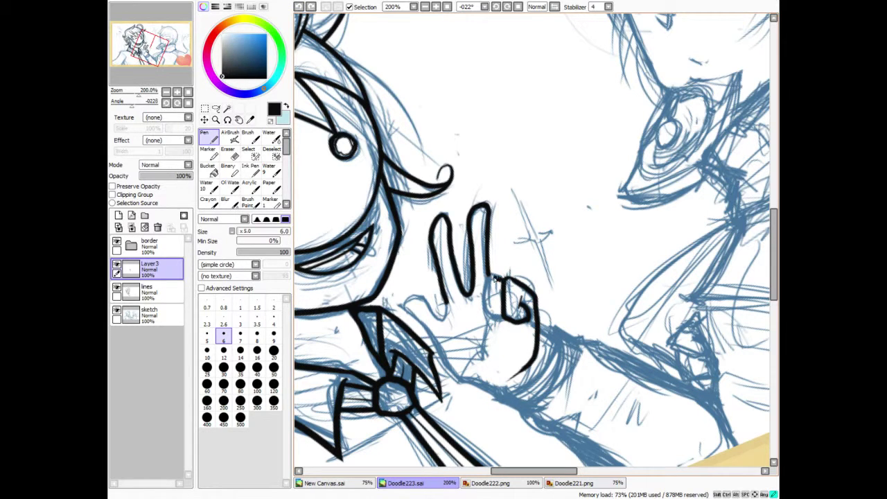
pyautogui.moveTo(489, 278)
pyautogui.mouseDown()
pyautogui.moveTo(487, 316)
pyautogui.moveTo(510, 317)
pyautogui.mouseUp()
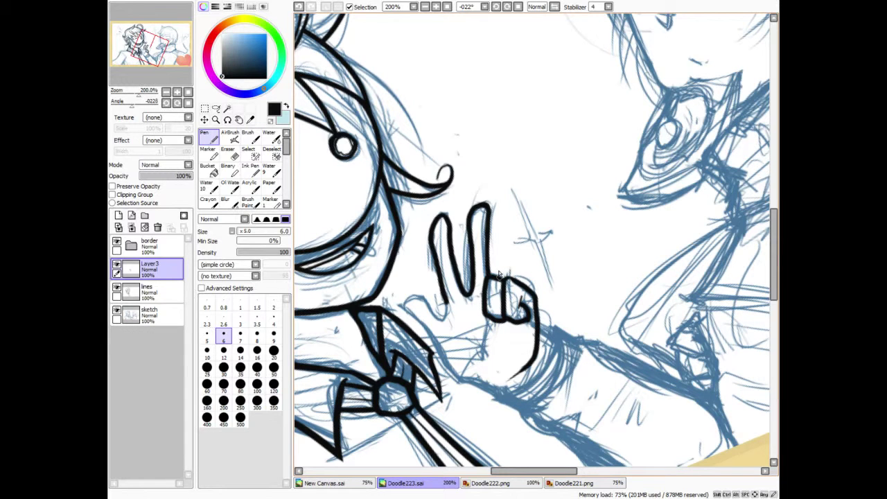
# Step: Draw a short palm crease beside the folded fingers with the size 6 Pen and taper it with the Eraser
pyautogui.click(508, 7)
pyautogui.click(508, 7)
pyautogui.click(508, 7)
pyautogui.click(508, 7)
pyautogui.click(508, 7)
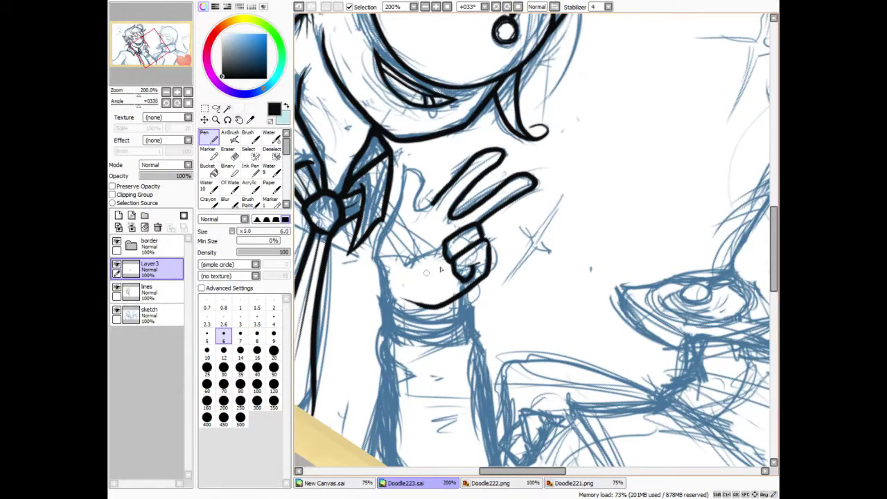
pyautogui.moveTo(444, 255); pyautogui.dragTo(406, 258)
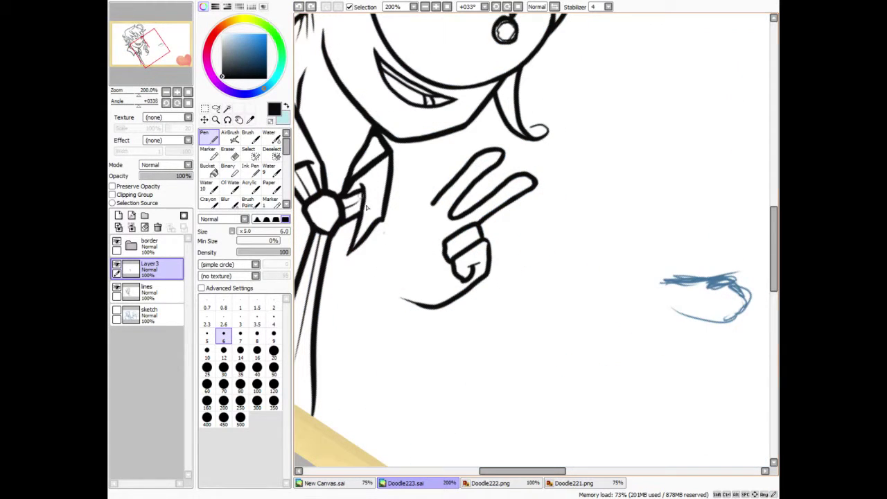
pyautogui.click(116, 311)
pyautogui.press('e')
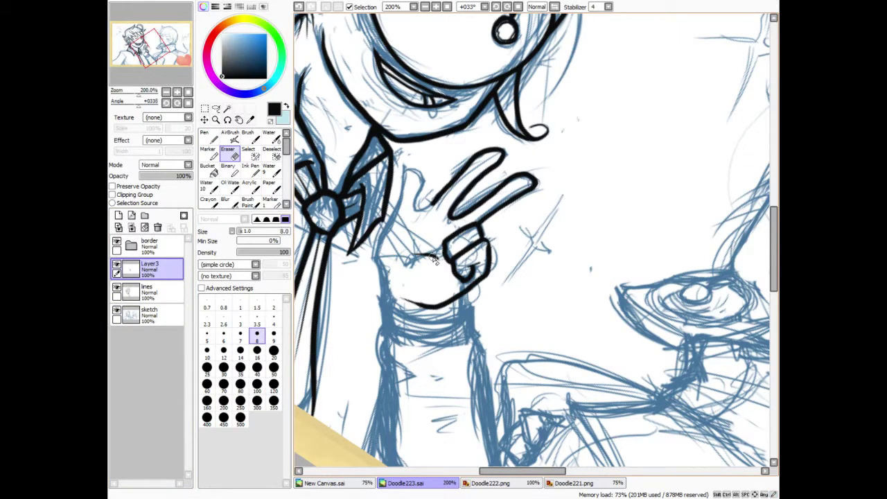
# Step: Ink the thumb tip and the curve joining it to the first raised finger, and check it with the sketch hidden
pyautogui.press('n')
pyautogui.moveTo(405, 174)
pyautogui.mouseDown()
pyautogui.moveTo(416, 170)
pyautogui.moveTo(439, 197)
pyautogui.mouseUp()
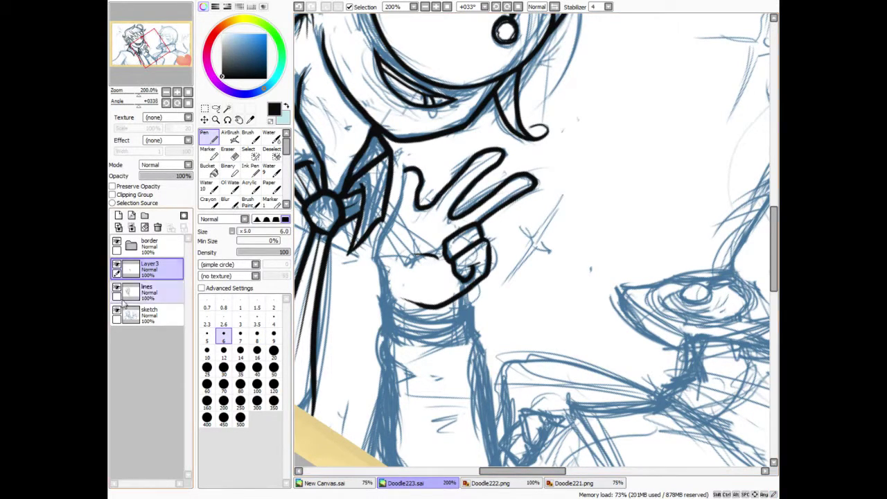
pyautogui.click(116, 310)
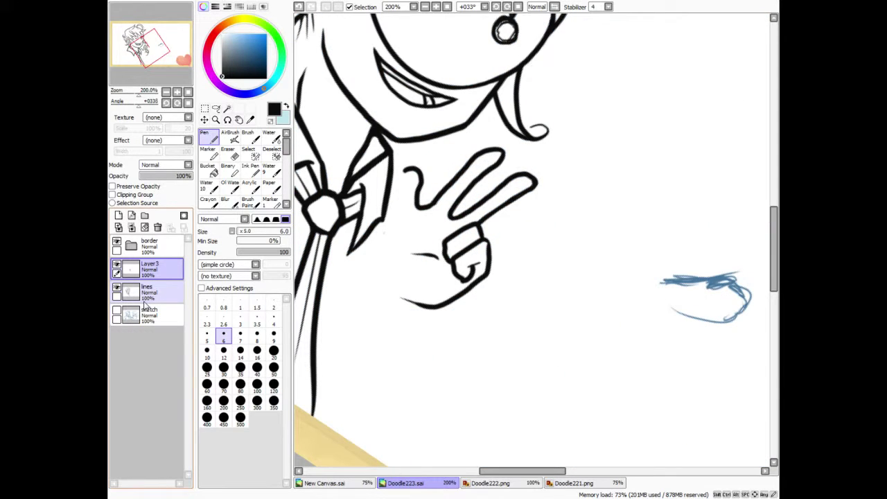
pyautogui.press('Home')
pyautogui.press('e')
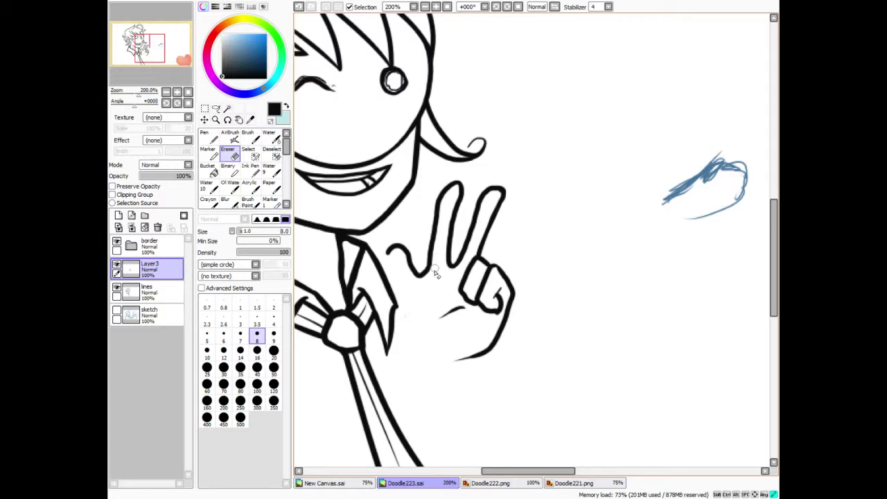
# Step: Show the sketch and ink the outer edge of the thumb and palm down to the wrist with the size 6 Pen
pyautogui.press('n')
pyautogui.moveTo(155, 61); pyautogui.dragTo(153, 65)
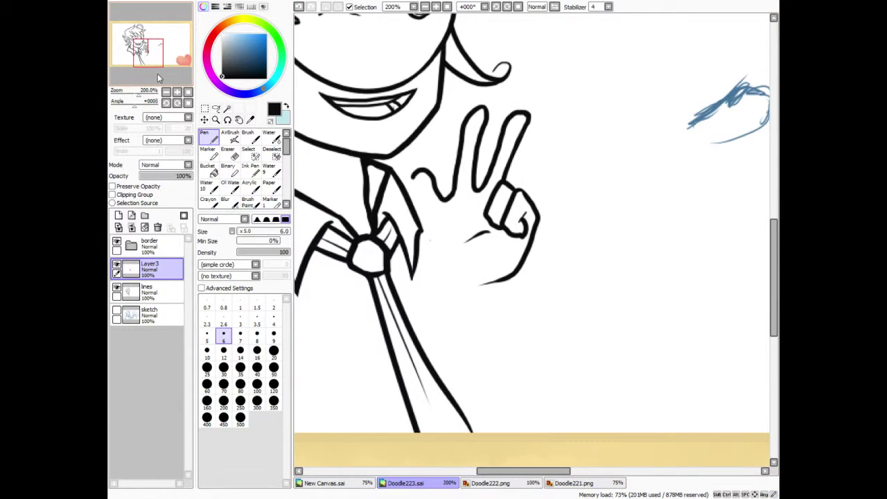
pyautogui.click(116, 309)
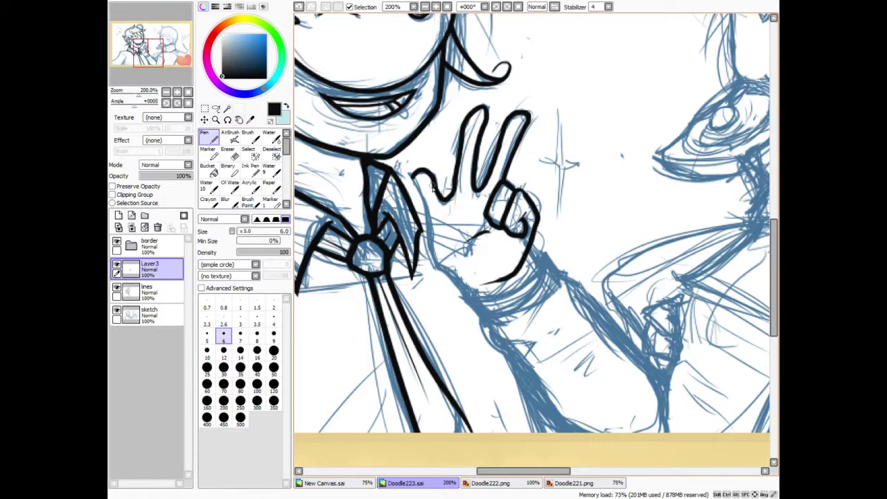
pyautogui.moveTo(413, 178); pyautogui.dragTo(430, 218)
pyautogui.moveTo(432, 232)
pyautogui.mouseDown()
pyautogui.moveTo(436, 254)
pyautogui.moveTo(485, 290)
pyautogui.moveTo(473, 291)
pyautogui.moveTo(479, 297)
pyautogui.mouseUp()
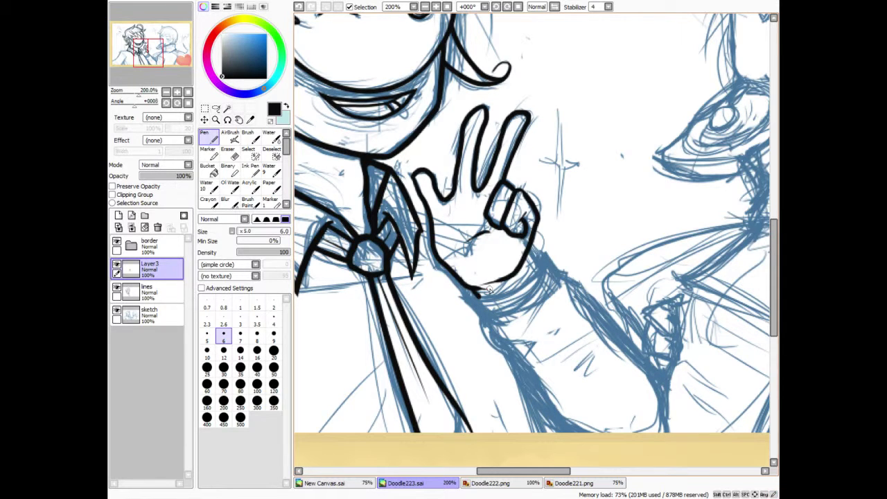
# Step: Hide the sketch, erase the stray mark at the wrist, and extend the thumb-side wrist line to a tapered end
pyautogui.click(117, 311)
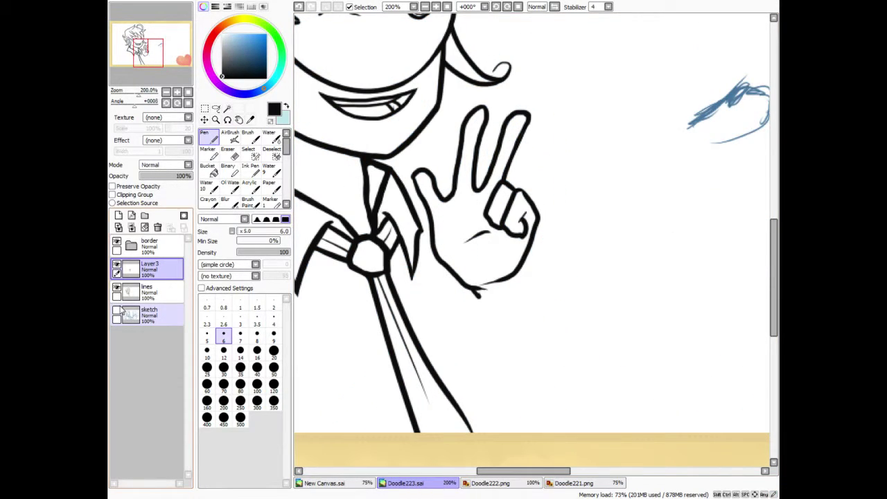
pyautogui.press('e')
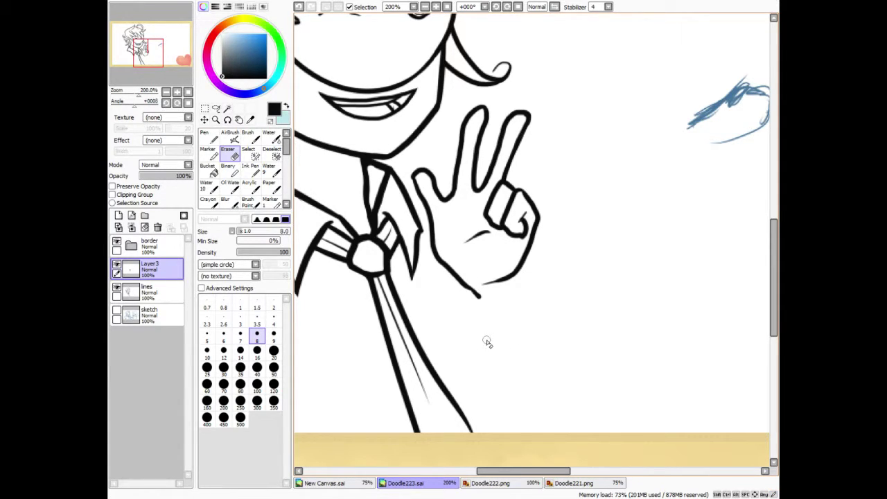
pyautogui.press('n')
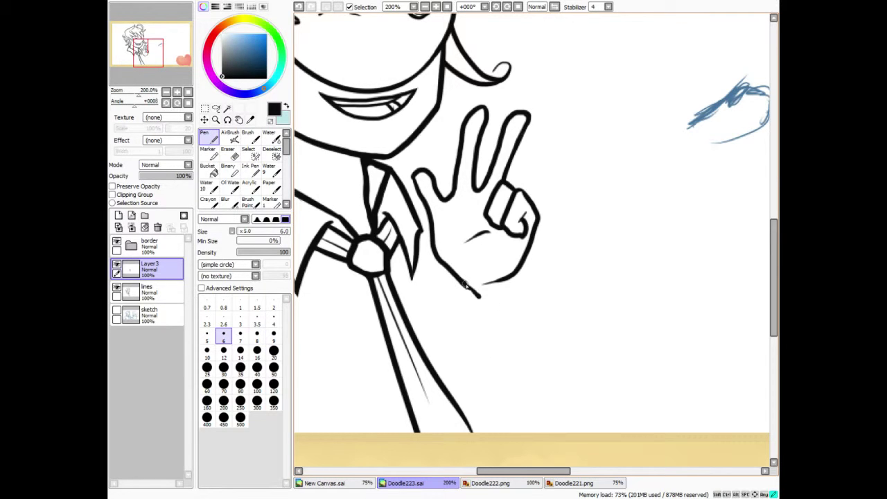
pyautogui.moveTo(479, 296); pyautogui.dragTo(485, 304)
pyautogui.press('e')
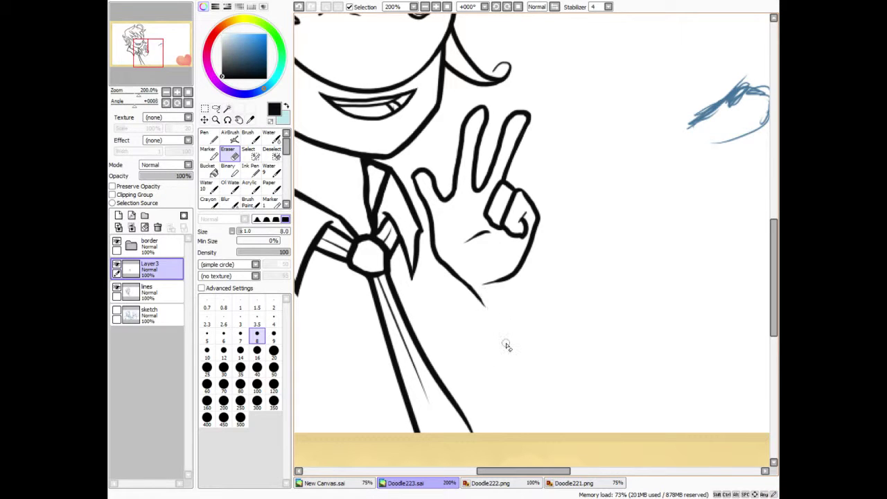
# Step: Show the sketch and draw a short wrist line on Layer3 below the folded fingers with the size 6 Pen
pyautogui.press('n')
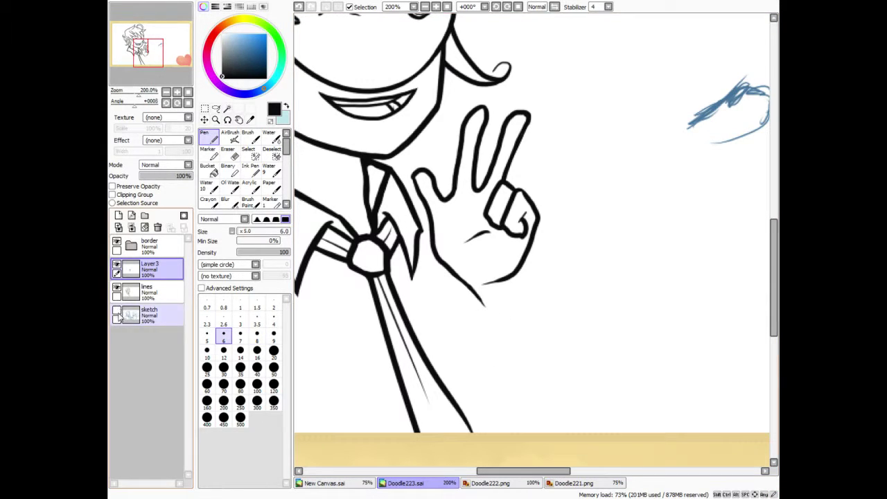
pyautogui.click(149, 315)
pyautogui.click(117, 310)
pyautogui.click(177, 274)
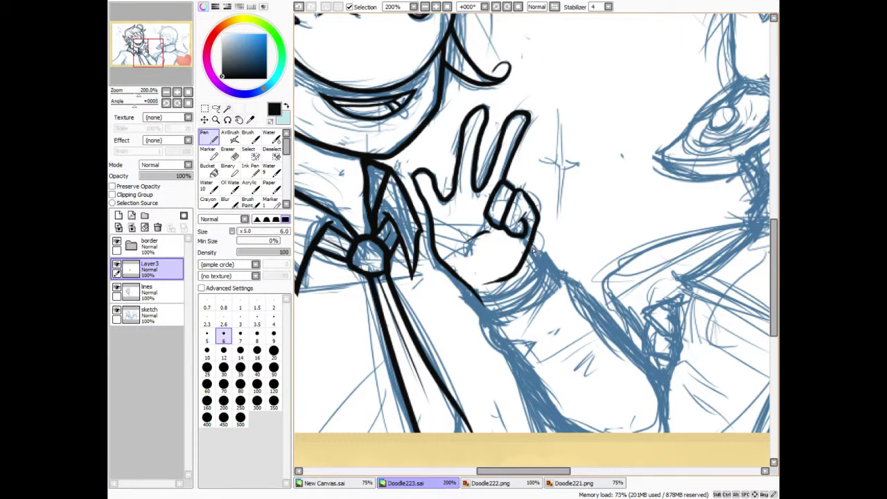
pyautogui.moveTo(532, 252); pyautogui.dragTo(549, 274)
pyautogui.click(300, 7)
pyautogui.click(311, 7)
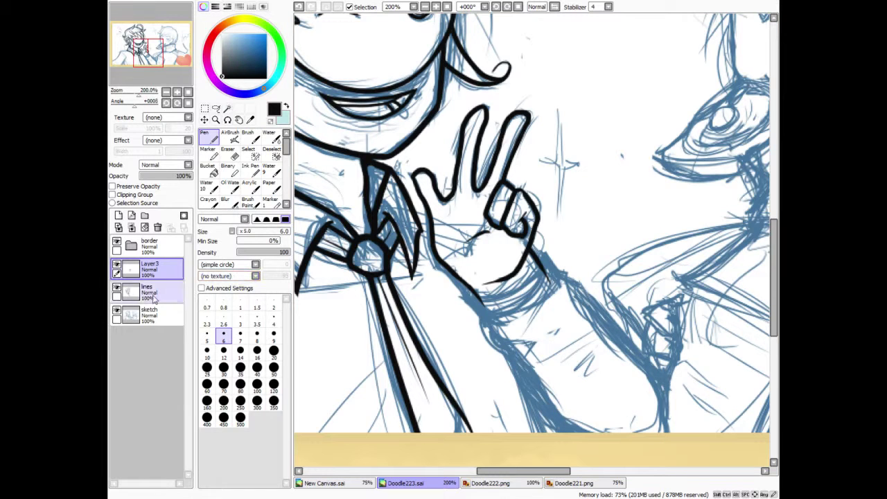
# Step: Hide the sketch, trim the ends of the wrist lines with the size 8 Eraser, and show the sketch again
pyautogui.click(116, 311)
pyautogui.press('e')
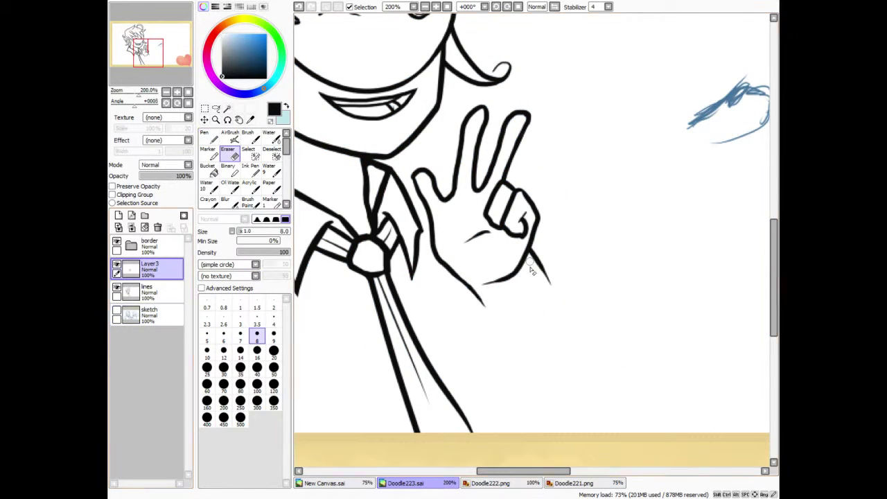
pyautogui.moveTo(551, 285)
pyautogui.mouseDown()
pyautogui.moveTo(549, 243)
pyautogui.moveTo(542, 306)
pyautogui.moveTo(554, 237)
pyautogui.moveTo(557, 303)
pyautogui.mouseUp()
pyautogui.click(117, 310)
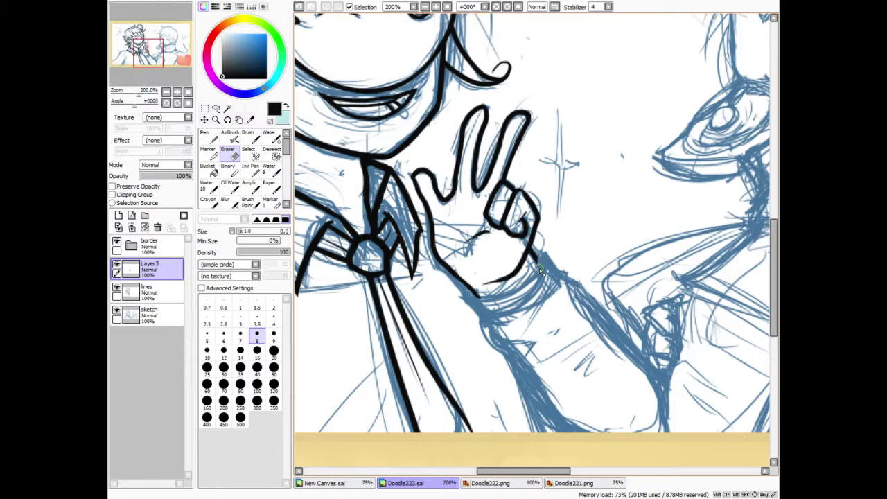
# Step: Ink the curved cuff edge around the wrist and the short thumb-side cuff line on Layer3 with the size 7 Pen
pyautogui.press('n')
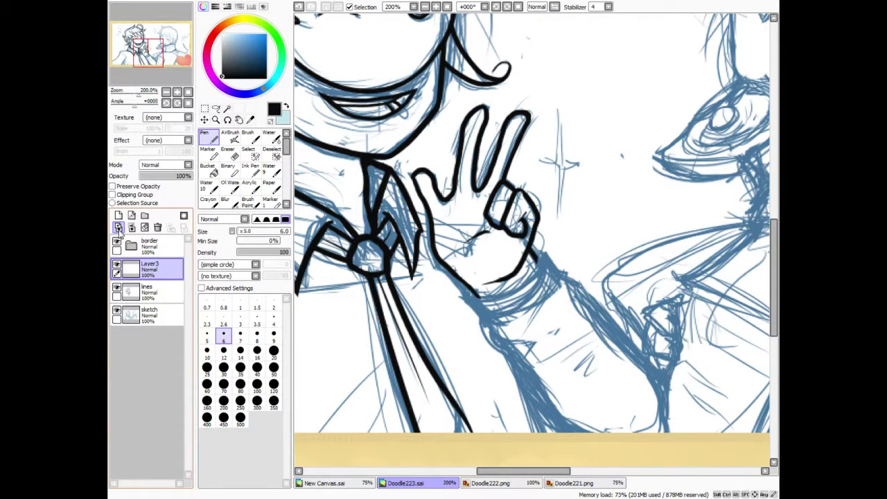
pyautogui.click(240, 335)
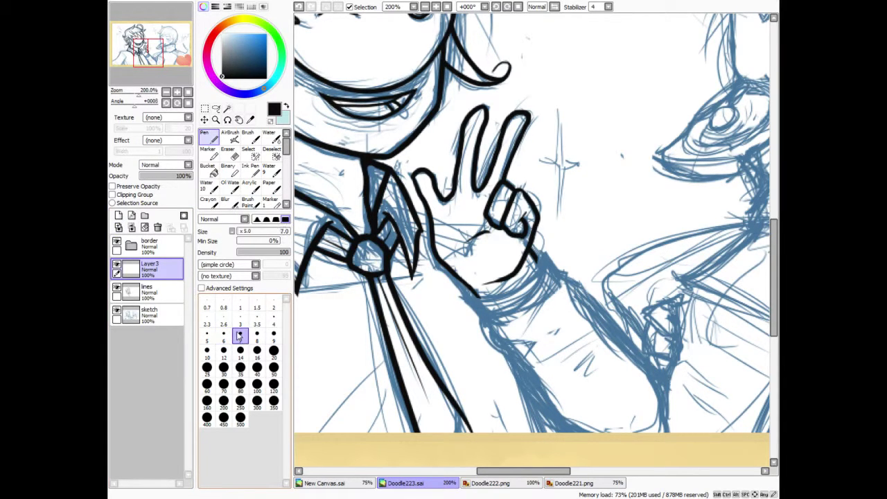
pyautogui.click(495, 7)
pyautogui.click(495, 7)
pyautogui.click(495, 7)
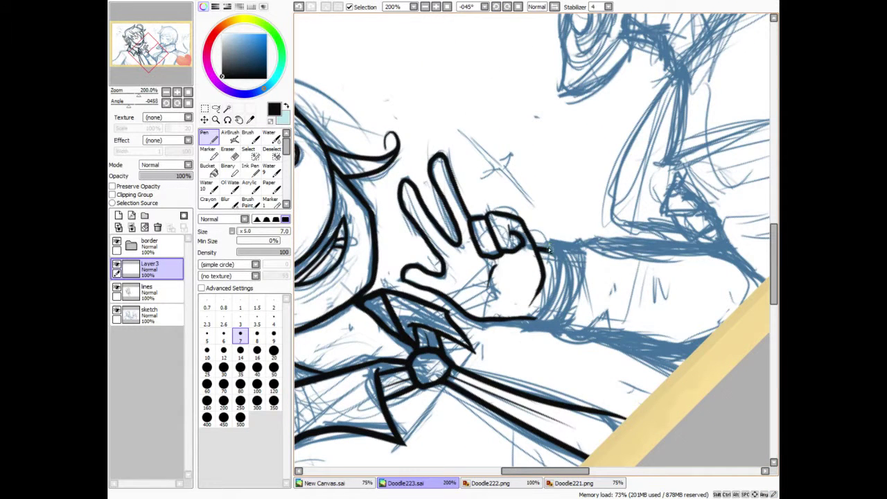
pyautogui.moveTo(551, 254)
pyautogui.mouseDown()
pyautogui.moveTo(545, 307)
pyautogui.moveTo(557, 305)
pyautogui.moveTo(520, 322)
pyautogui.moveTo(567, 332)
pyautogui.mouseUp()
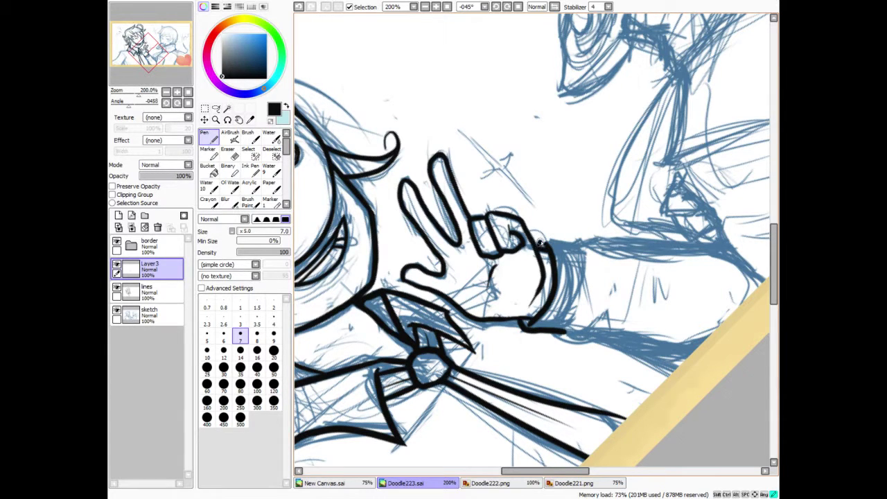
pyautogui.moveTo(542, 242)
pyautogui.mouseDown()
pyautogui.moveTo(577, 267)
pyautogui.moveTo(578, 303)
pyautogui.moveTo(561, 337)
pyautogui.mouseUp()
pyautogui.click(299, 7)
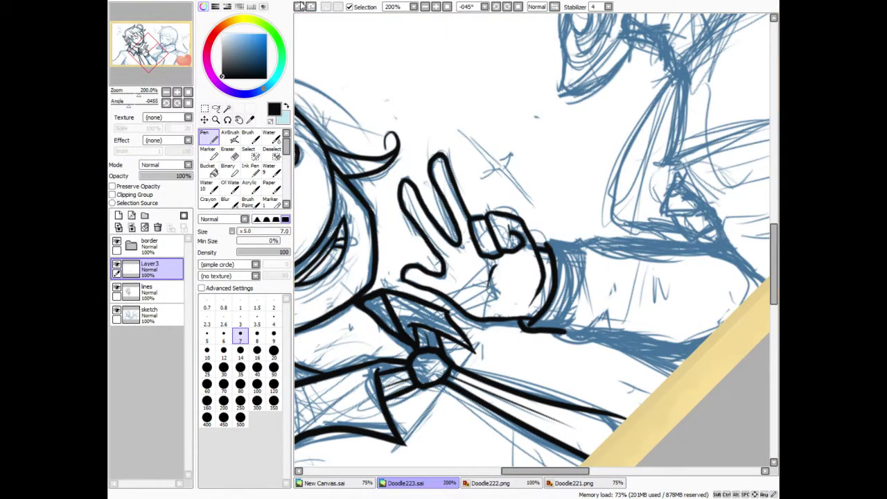
# Step: Check the inked cuff edge with the sketch hidden, and show the sketch again
pyautogui.press('e')
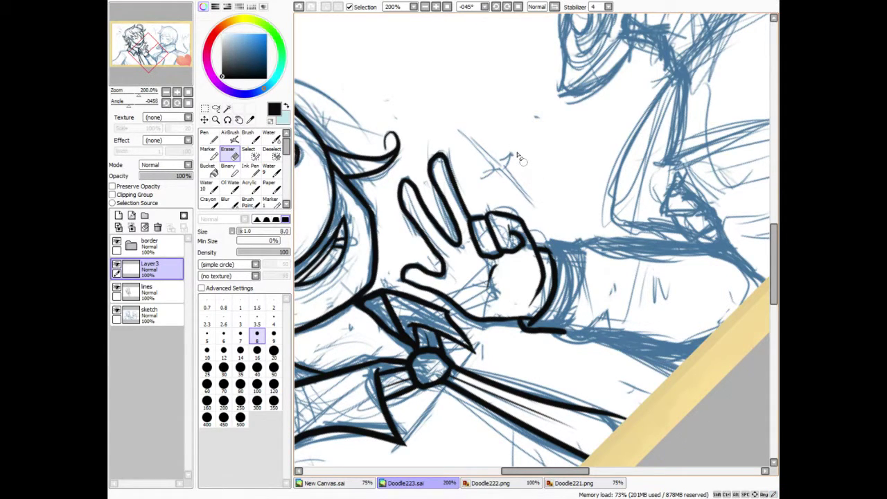
pyautogui.click(117, 310)
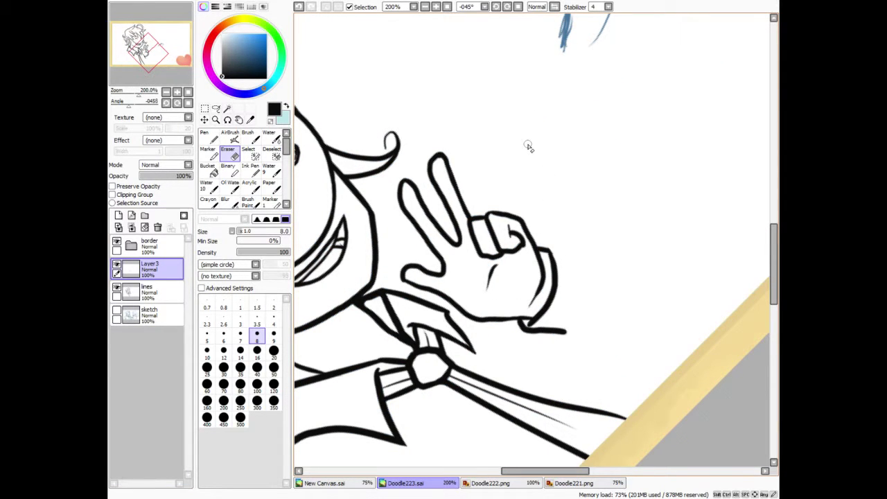
pyautogui.press('n')
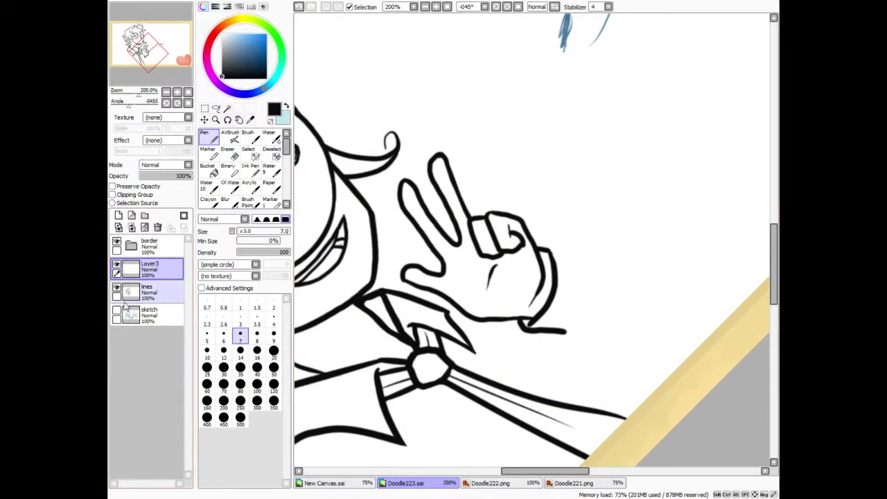
pyautogui.hotkey('ctrl', 'h')
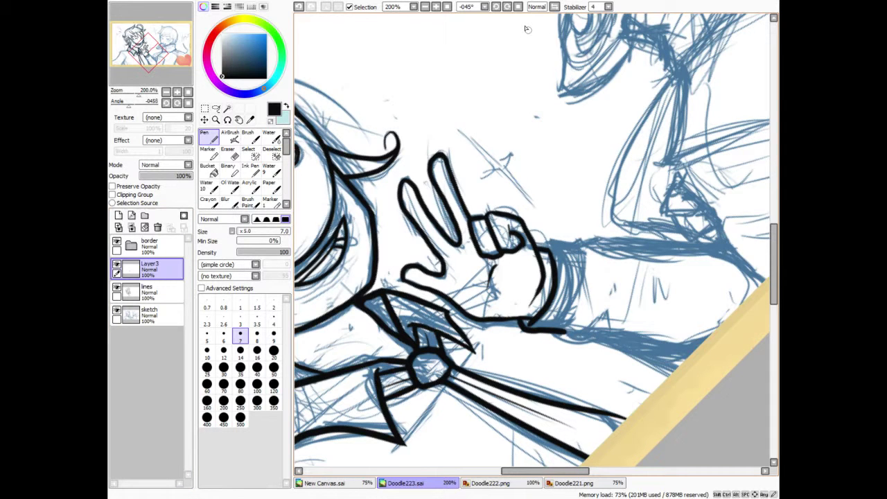
# Step: Ink the short cuff side below the folded fingers and trim the cuff's side ends with the size 8 Eraser
pyautogui.moveTo(528, 29); pyautogui.dragTo(726, 149)
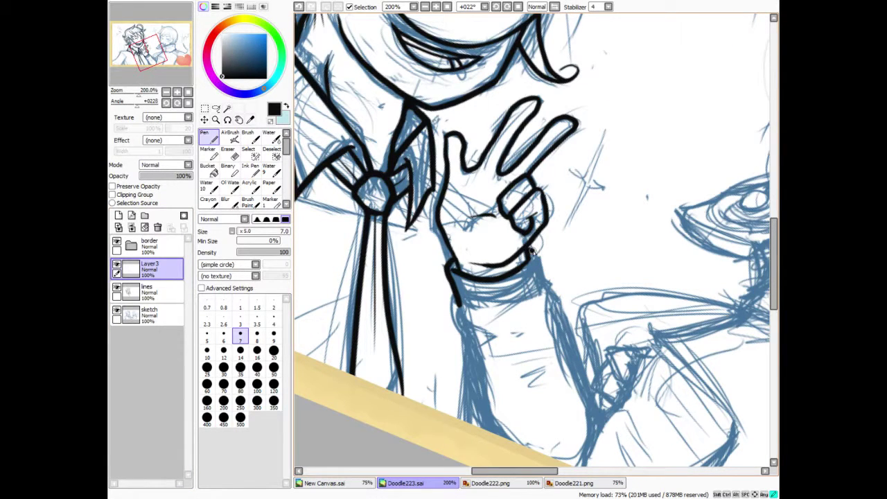
pyautogui.moveTo(533, 251); pyautogui.dragTo(541, 292)
pyautogui.press('e')
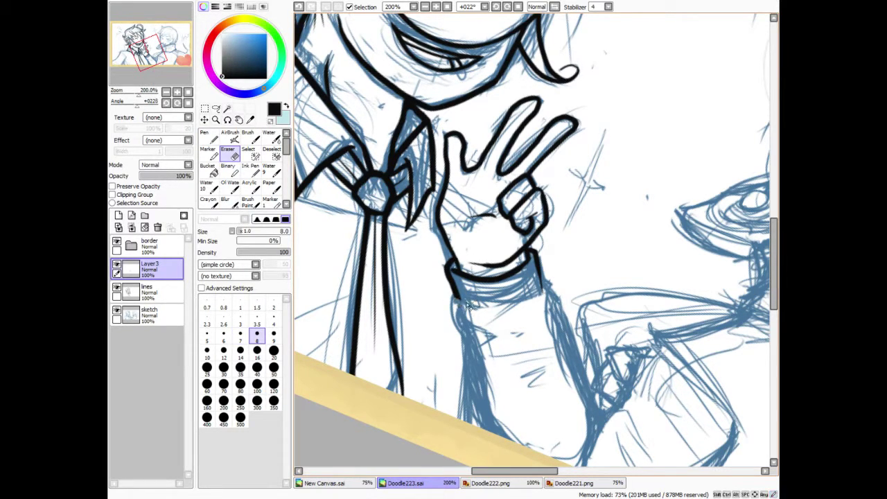
pyautogui.moveTo(539, 296); pyautogui.dragTo(543, 280)
# Step: Ink the start of the finger-side sleeve edge and the sleeve opening beside the cuff with the size 8 Pen
pyautogui.press('n')
pyautogui.click(495, 7)
pyautogui.click(496, 7)
pyautogui.click(496, 7)
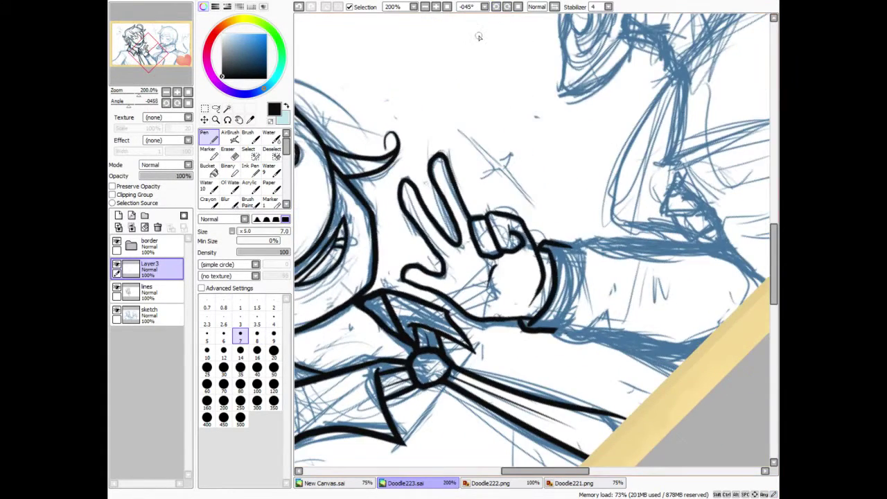
pyautogui.click(256, 341)
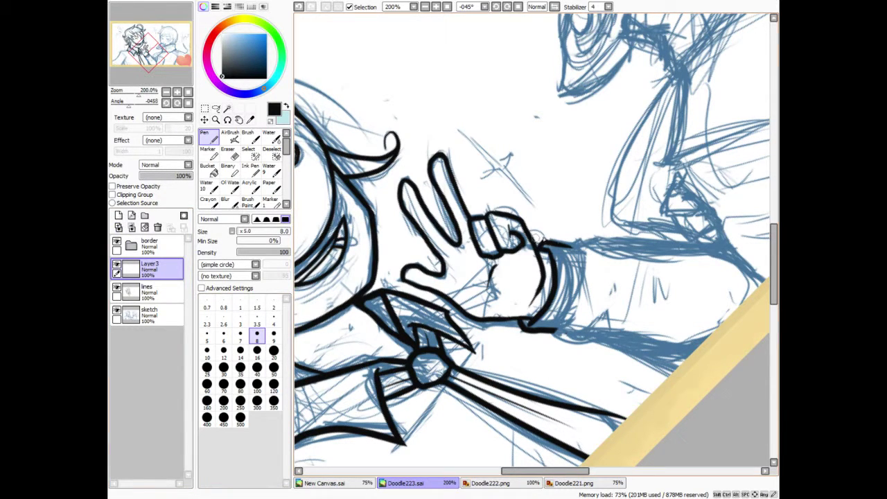
pyautogui.moveTo(570, 244); pyautogui.dragTo(636, 257)
pyautogui.moveTo(575, 243); pyautogui.dragTo(585, 313)
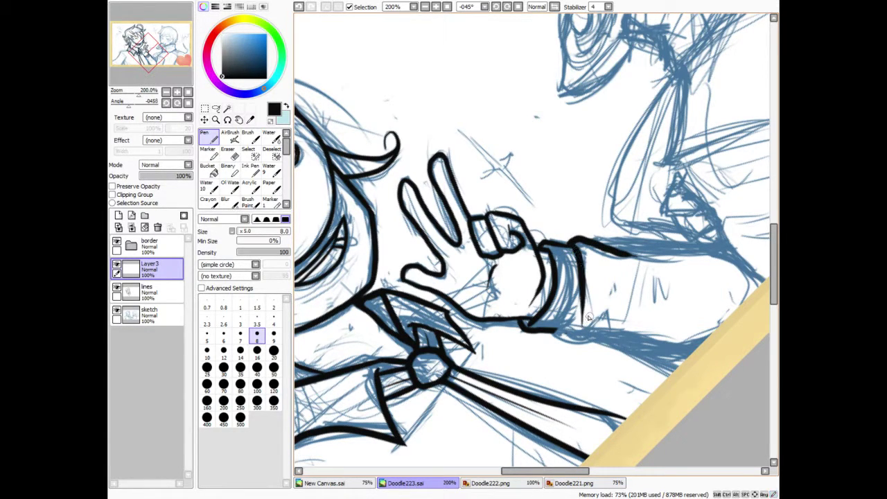
# Step: Ink the start of the thumb-side sleeve edge and complete the curve of the sleeve opening
pyautogui.click(507, 7)
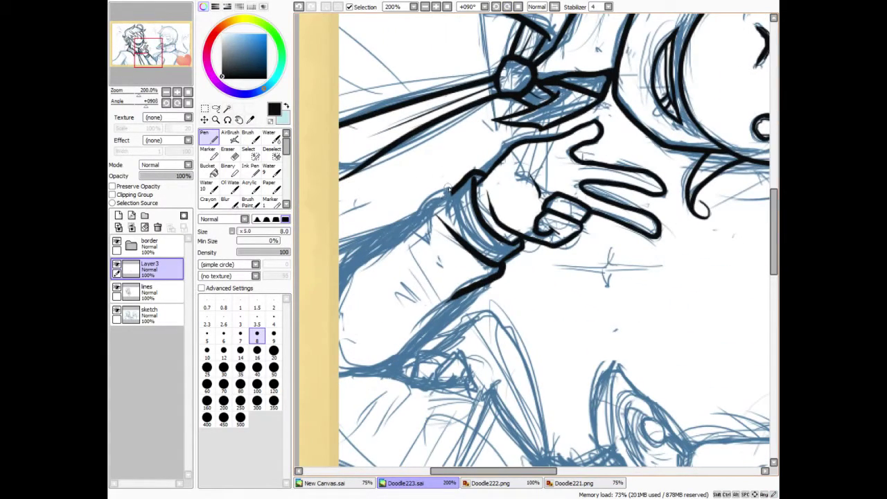
pyautogui.moveTo(444, 186); pyautogui.dragTo(385, 242)
pyautogui.moveTo(452, 194); pyautogui.dragTo(483, 264)
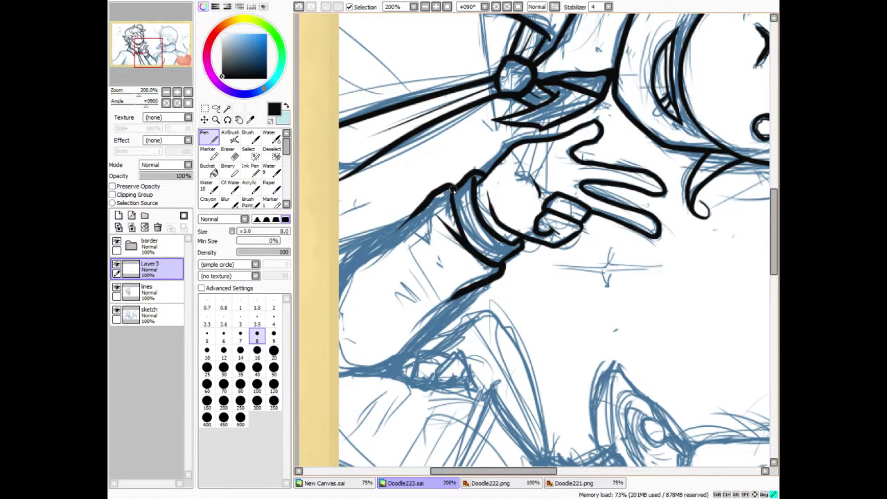
# Step: Hide the sketch to check the cuff and sleeve lines with the lines layer selected, and return to Layer3 with the sketch shown
pyautogui.click(116, 311)
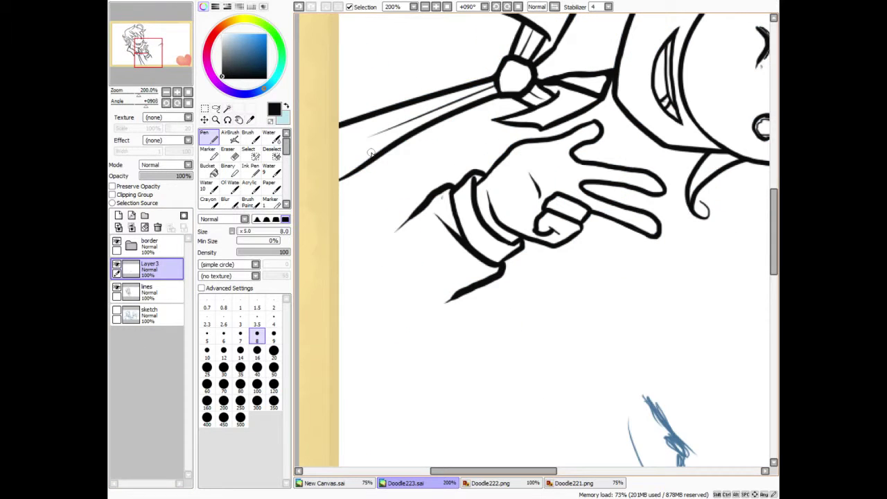
pyautogui.press('e')
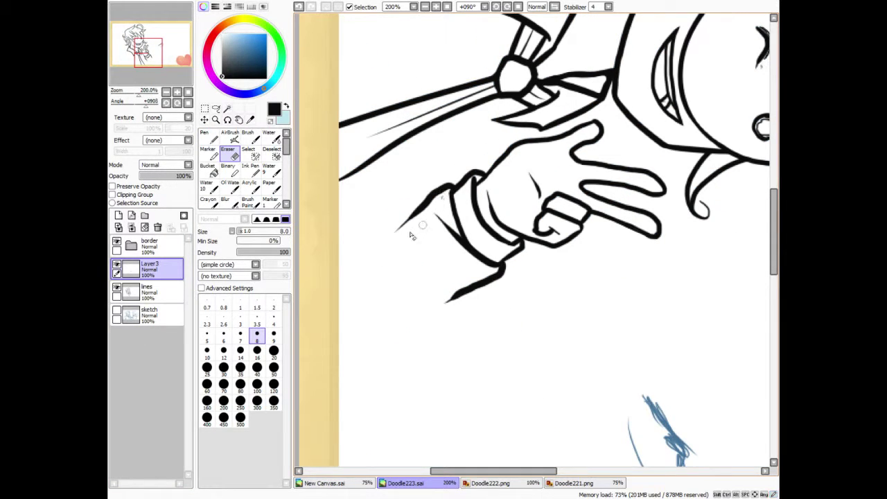
pyautogui.click(157, 294)
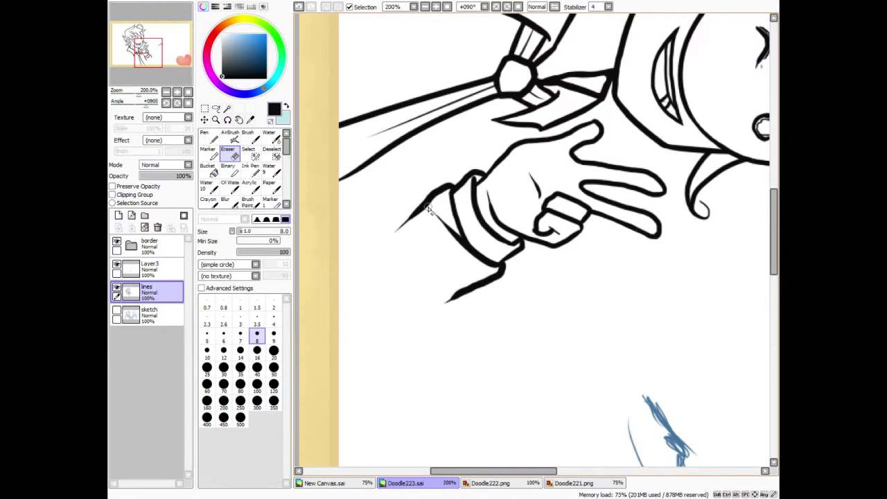
pyautogui.press('n')
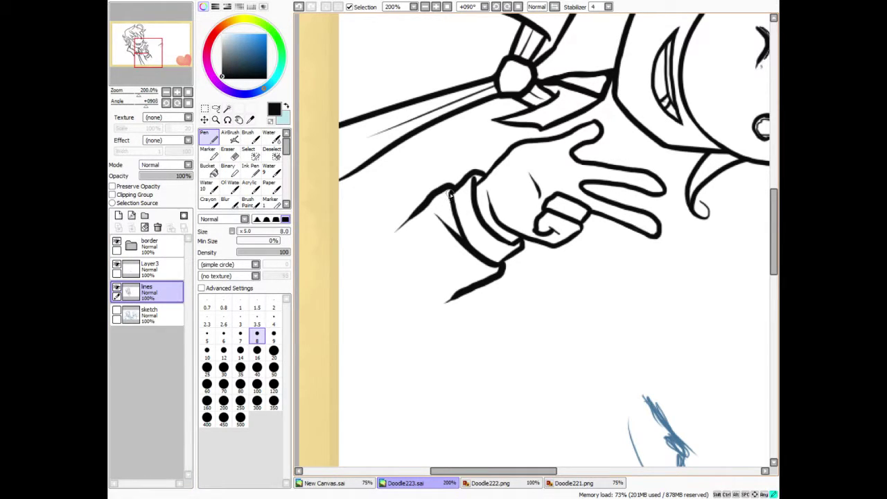
pyautogui.click(506, 6)
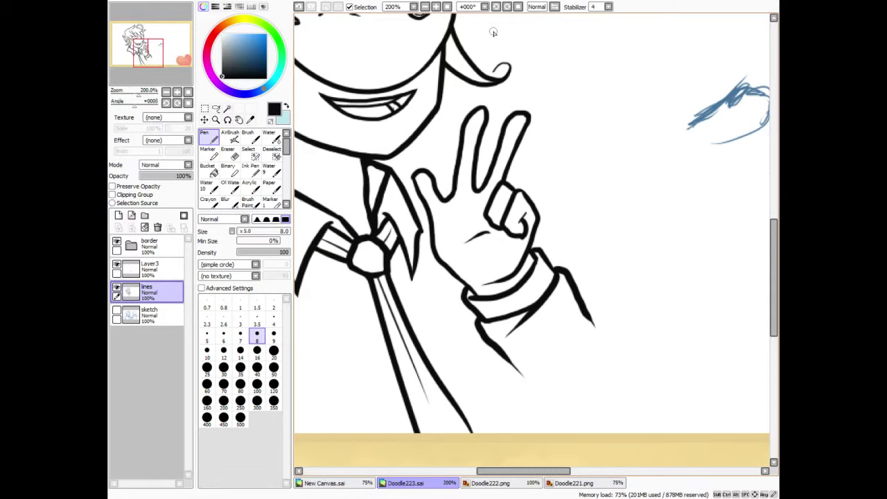
pyautogui.moveTo(155, 61); pyautogui.dragTo(155, 62)
pyautogui.click(149, 268)
pyautogui.click(117, 312)
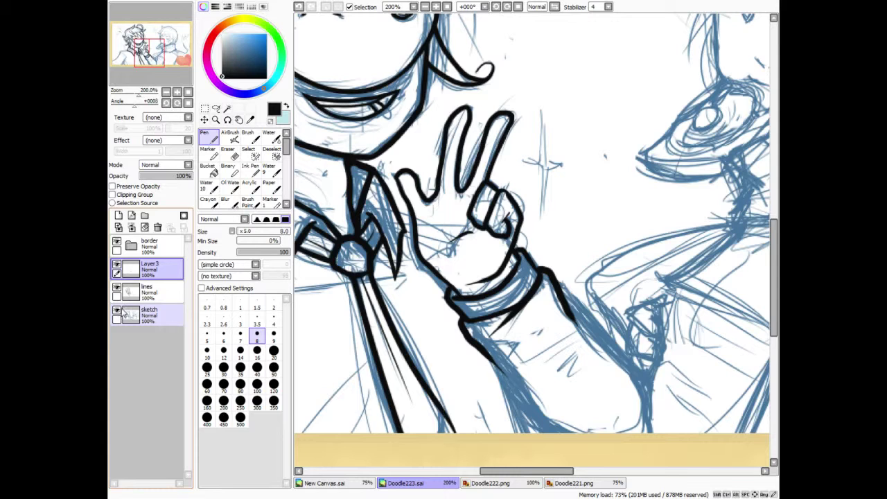
# Step: Try to ink the finger-side sleeve edge down the forearm with the size 8 Pen, undoing each attempt
pyautogui.click(507, 7)
pyautogui.click(507, 7)
pyautogui.click(507, 7)
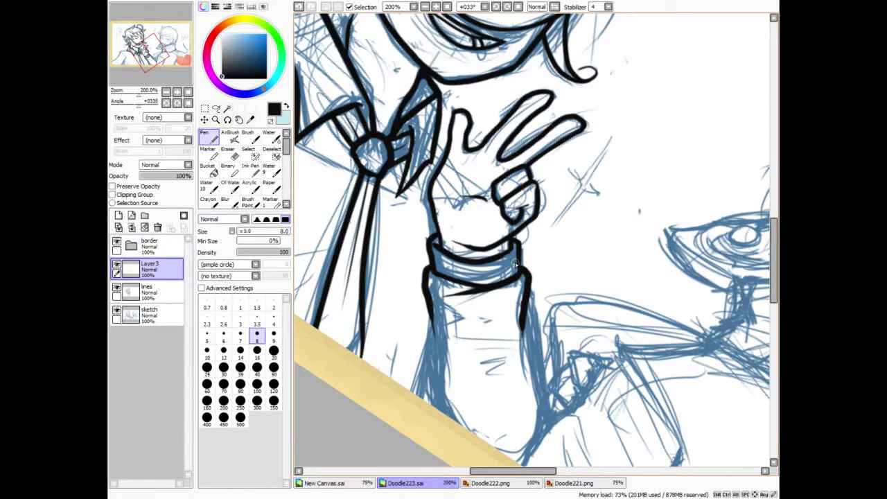
pyautogui.press('e')
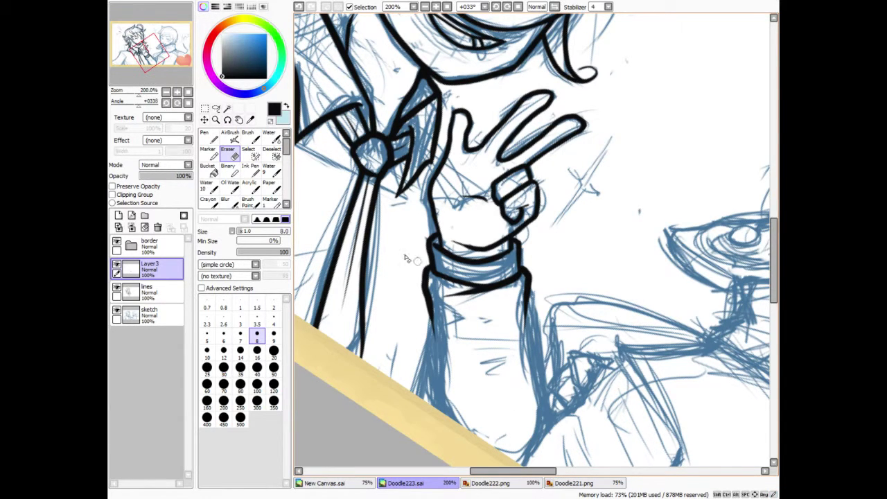
pyautogui.click(299, 7)
pyautogui.moveTo(537, 285); pyautogui.dragTo(521, 391)
pyautogui.hotkey('ctrl', 'z')
pyautogui.press('n')
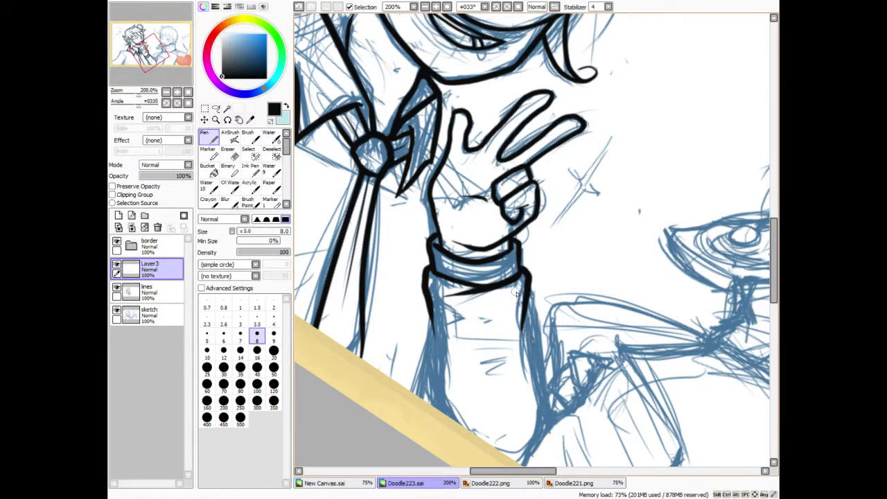
pyautogui.moveTo(528, 299)
pyautogui.mouseDown()
pyautogui.moveTo(544, 410)
pyautogui.moveTo(535, 444)
pyautogui.moveTo(510, 462)
pyautogui.mouseUp()
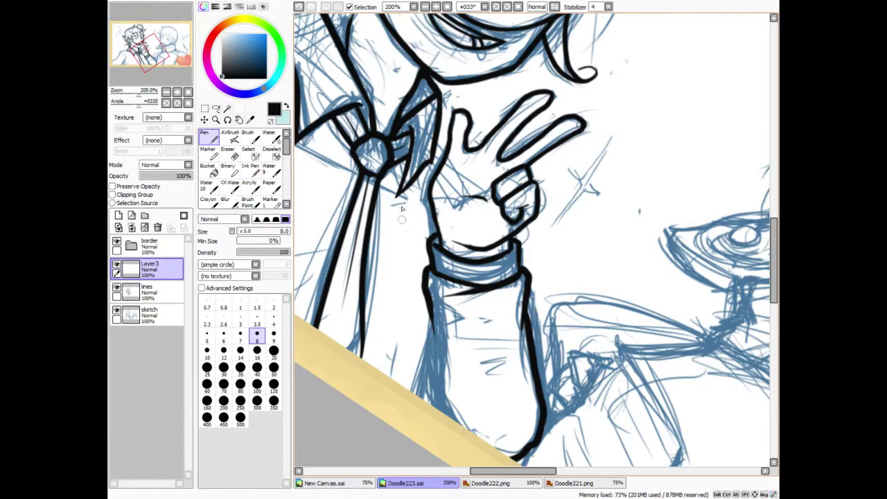
pyautogui.hotkey('ctrl', 'z')
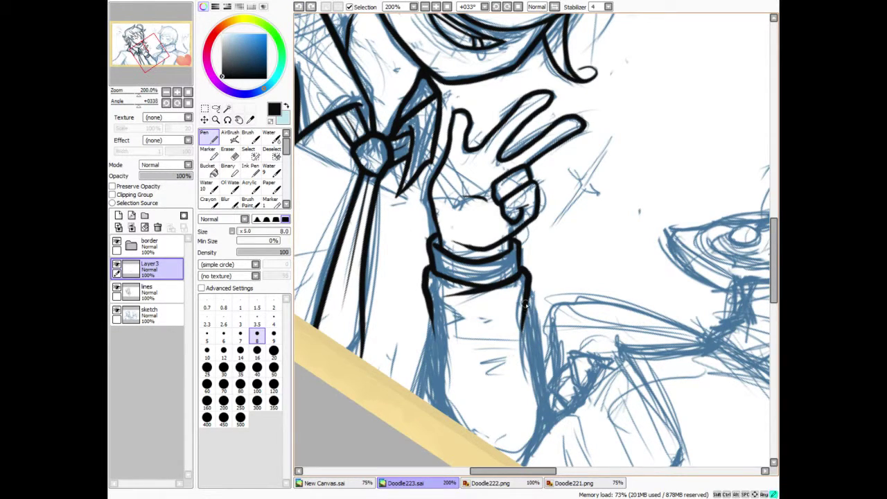
pyautogui.moveTo(526, 311); pyautogui.dragTo(551, 431)
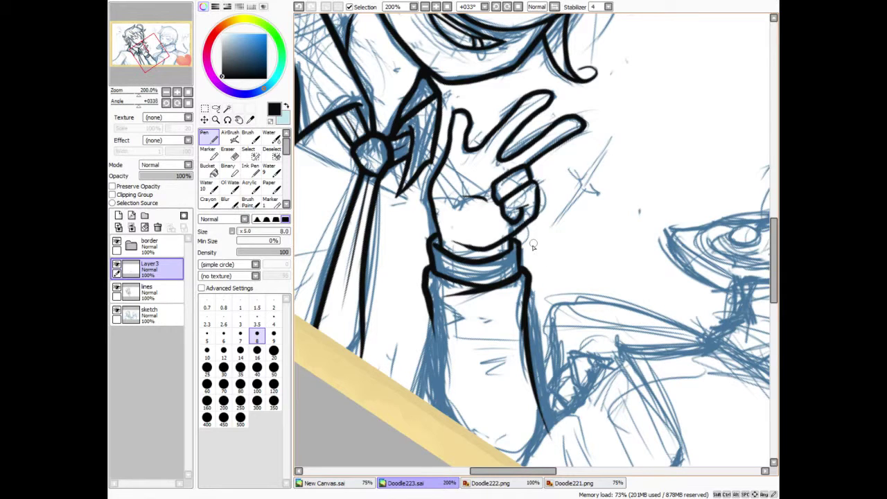
pyautogui.hotkey('ctrl', 'z')
# Step: Extend the thumb-side sleeve edge down to the canvas border and check it with the sketch briefly hidden
pyautogui.moveTo(428, 305); pyautogui.dragTo(438, 413)
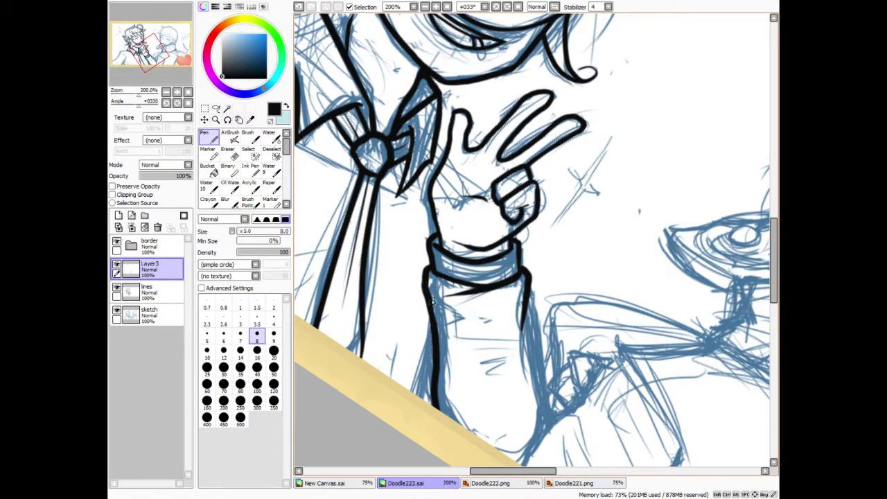
pyautogui.moveTo(425, 291); pyautogui.dragTo(437, 406)
pyautogui.click(117, 311)
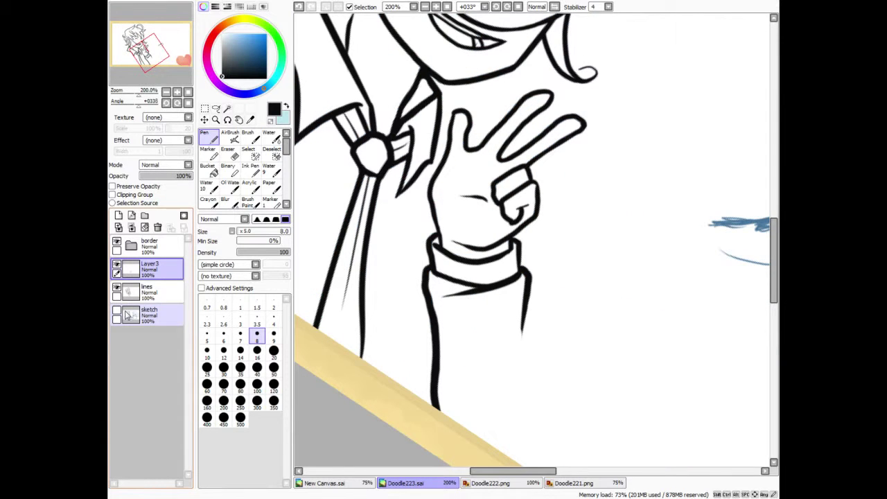
pyautogui.click(117, 311)
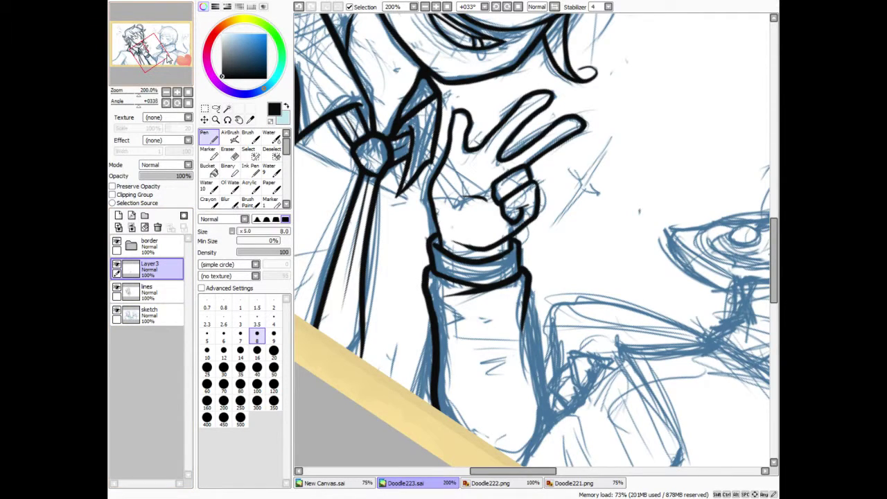
# Step: Ink the finger-side sleeve edge from the cuff down the forearm to the canvas border with the size 8 Pen
pyautogui.moveTo(167, 56); pyautogui.dragTo(170, 60)
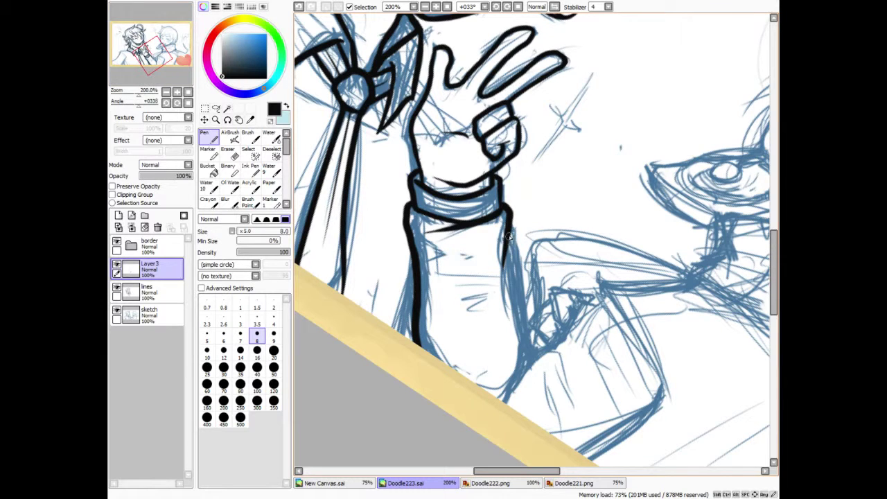
pyautogui.moveTo(509, 238); pyautogui.dragTo(511, 281)
pyautogui.click(298, 6)
pyautogui.moveTo(506, 231)
pyautogui.mouseDown()
pyautogui.moveTo(515, 378)
pyautogui.moveTo(505, 404)
pyautogui.mouseUp()
# Step: Clean up the outline of the finger-side sleeve edge on Layer3 with the size 8 Eraser
pyautogui.click(517, 6)
pyautogui.click(499, 8)
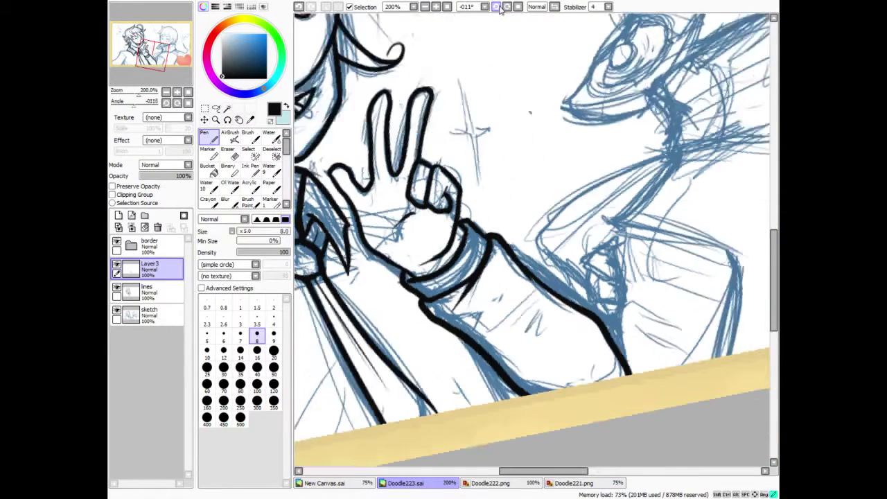
pyautogui.click(499, 8)
pyautogui.click(499, 9)
pyautogui.click(499, 8)
pyautogui.click(499, 9)
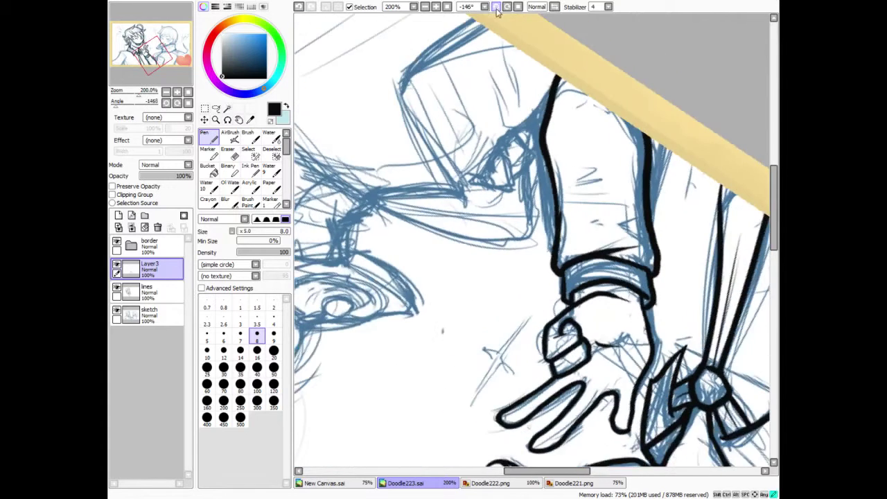
pyautogui.click(499, 8)
pyautogui.press('e')
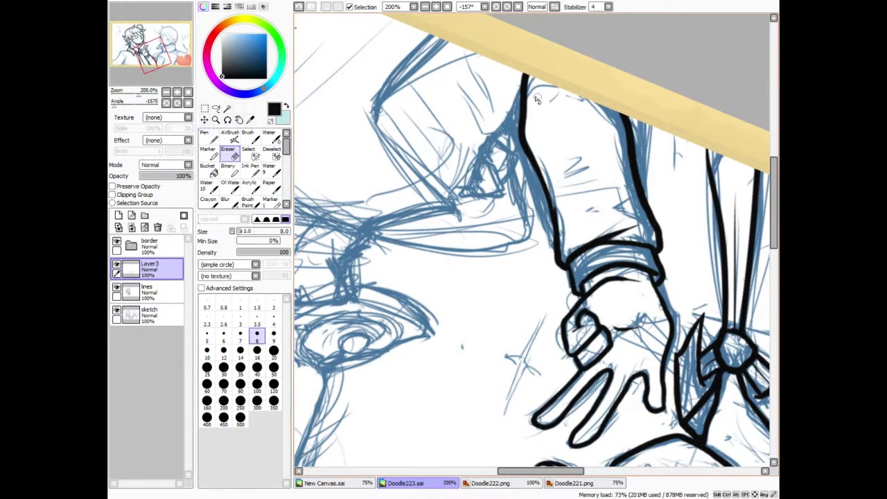
pyautogui.moveTo(533, 88)
pyautogui.mouseDown()
pyautogui.moveTo(528, 135)
pyautogui.moveTo(517, 135)
pyautogui.moveTo(515, 116)
pyautogui.moveTo(523, 155)
pyautogui.moveTo(512, 124)
pyautogui.moveTo(534, 196)
pyautogui.mouseUp()
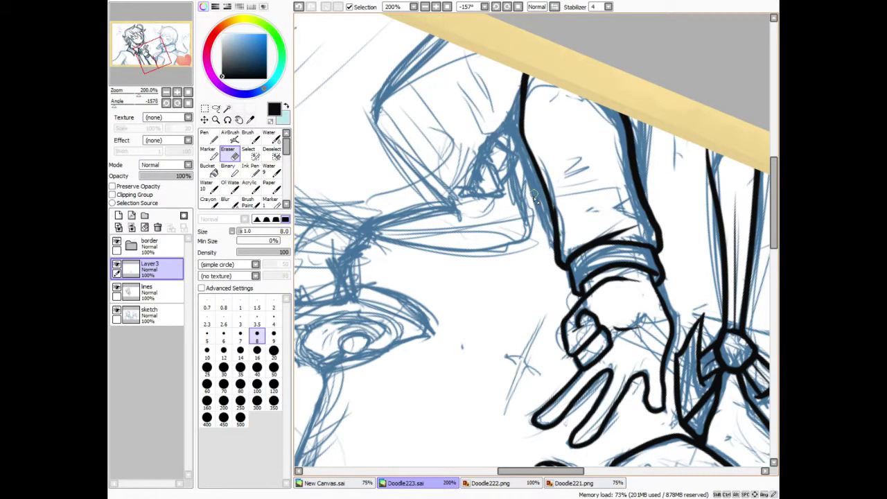
# Step: Hide the sketch and refine the finger-side sleeve edge along the forearm with the size 8 Pen and Eraser
pyautogui.click(117, 310)
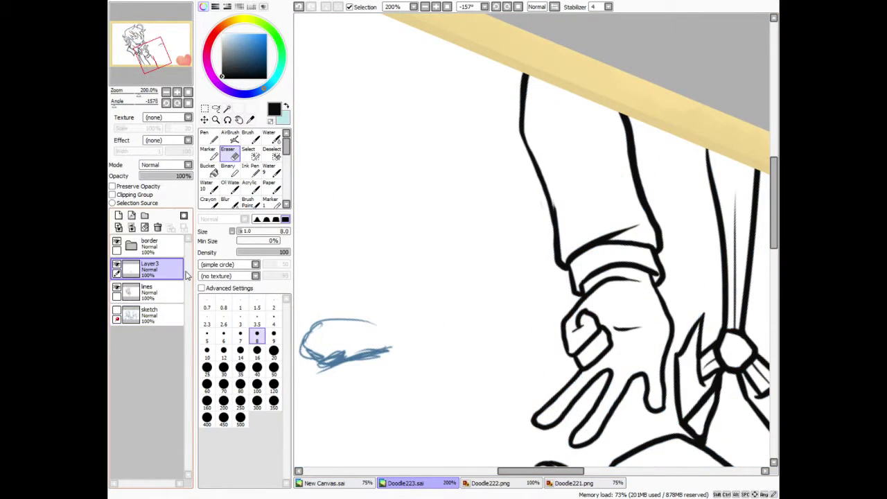
pyautogui.press('n')
pyautogui.moveTo(522, 86)
pyautogui.mouseDown()
pyautogui.moveTo(523, 144)
pyautogui.moveTo(559, 247)
pyautogui.moveTo(551, 245)
pyautogui.mouseUp()
pyautogui.press('e')
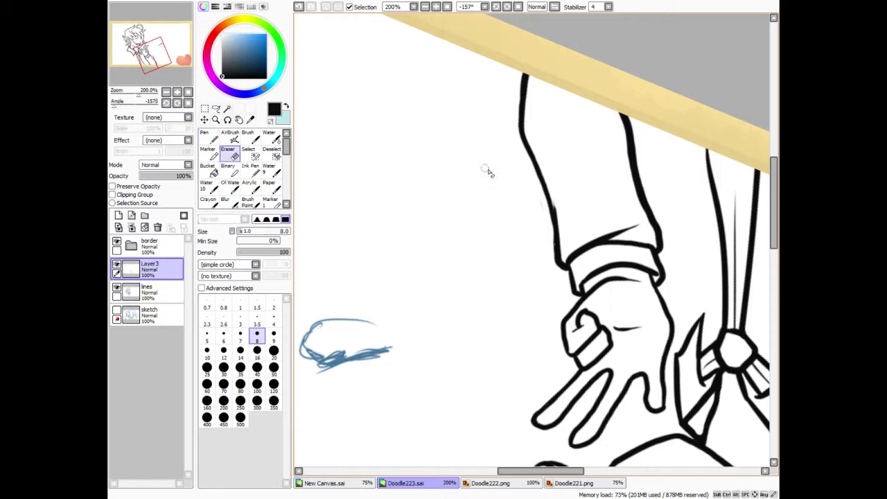
pyautogui.click(518, 7)
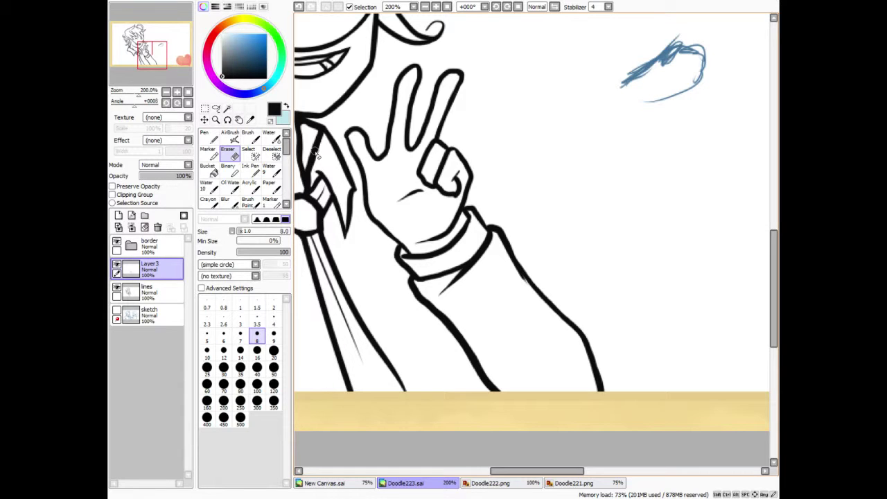
# Step: Inspect the hand, cuff and sleeve lines up close and in the full drawing with the lines layer selected
pyautogui.press('n')
pyautogui.moveTo(143, 61); pyautogui.dragTo(141, 58)
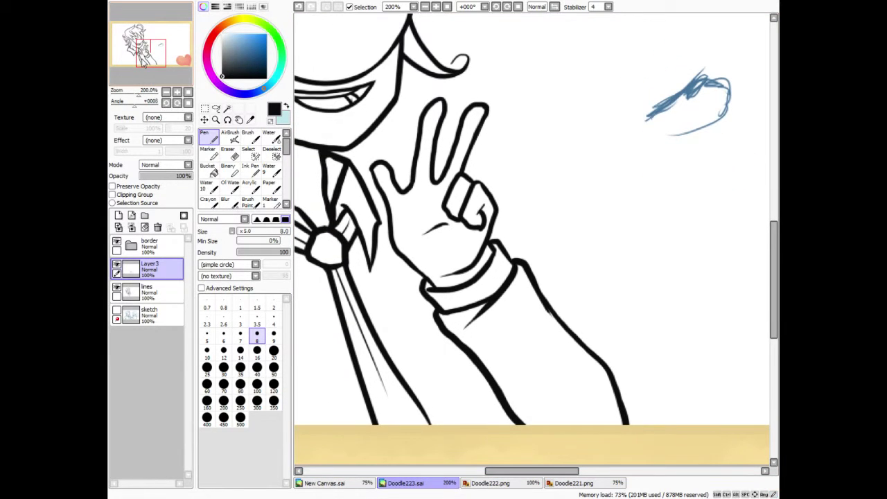
pyautogui.press('e')
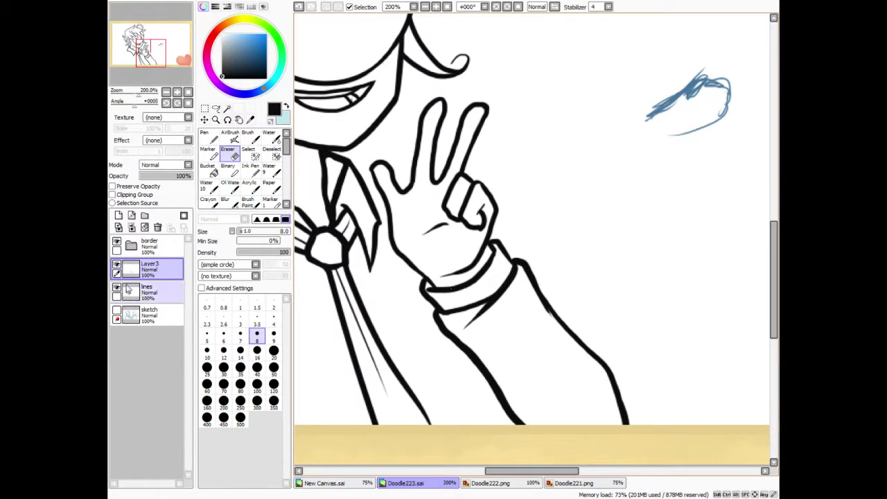
pyautogui.click(146, 298)
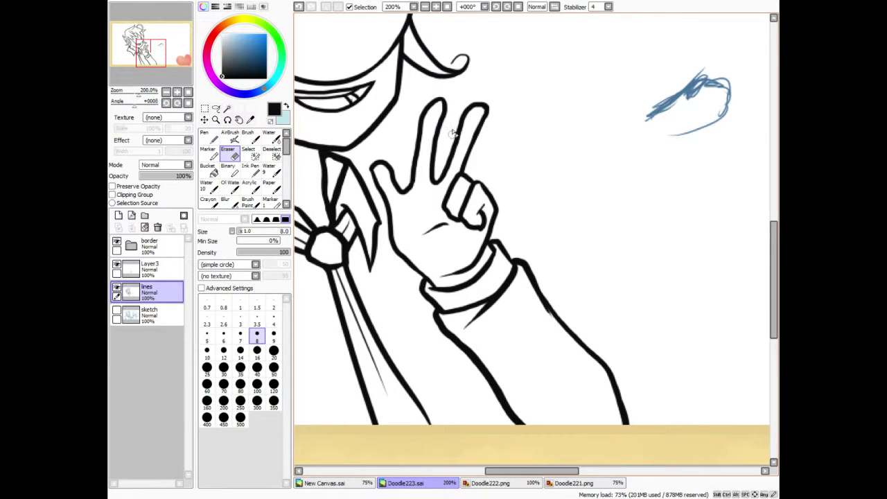
pyautogui.click(447, 7)
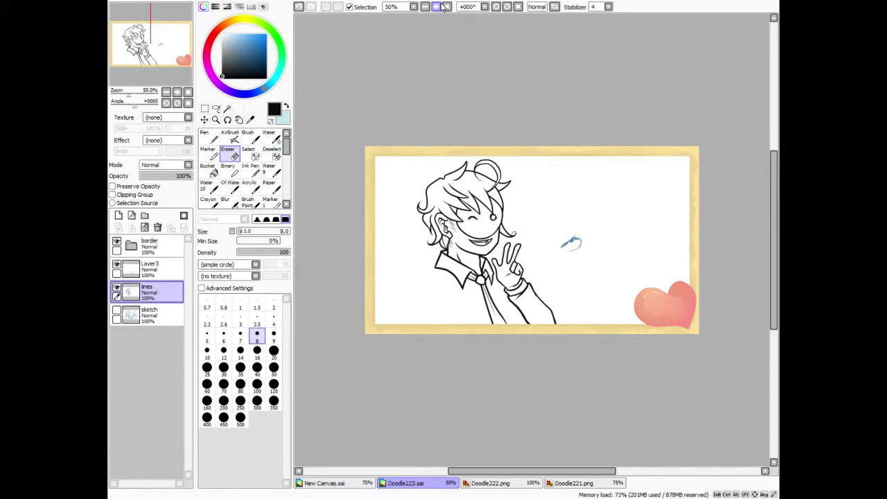
# Step: Show the sketch beneath the raised hand and cuff at 200% and make Layer3 the active layer
pyautogui.press('n')
pyautogui.click(508, 7)
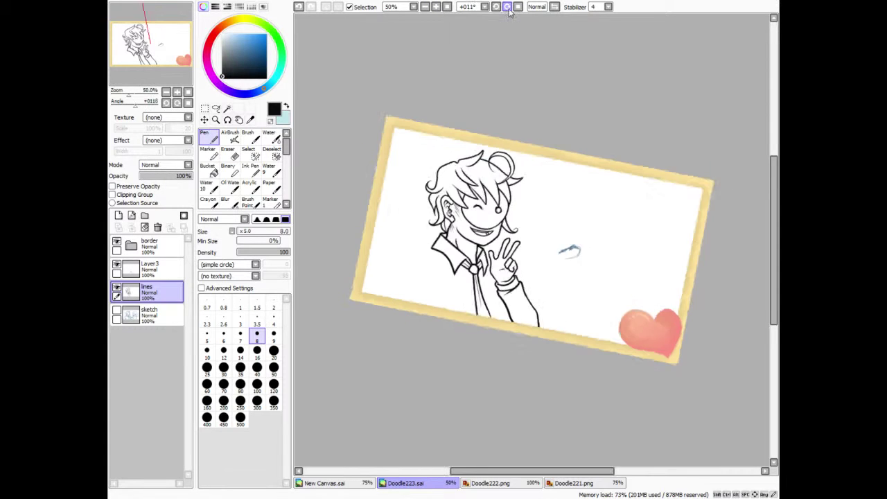
pyautogui.click(508, 6)
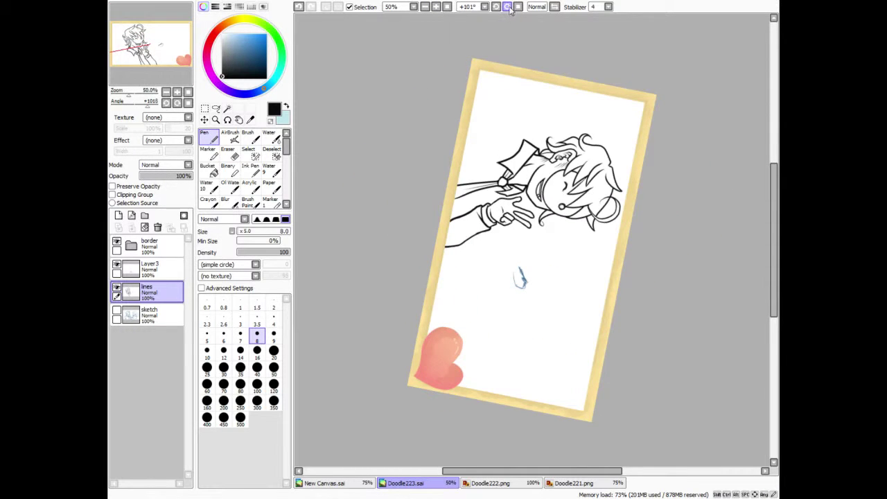
pyautogui.click(436, 6)
pyautogui.click(436, 7)
pyautogui.click(436, 7)
pyautogui.click(436, 7)
pyautogui.moveTo(158, 53); pyautogui.dragTo(144, 52)
pyautogui.click(116, 311)
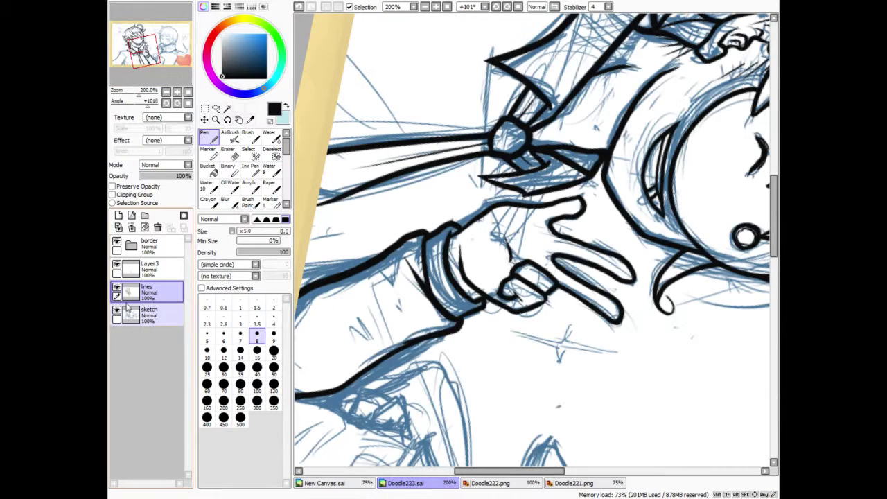
pyautogui.press('e')
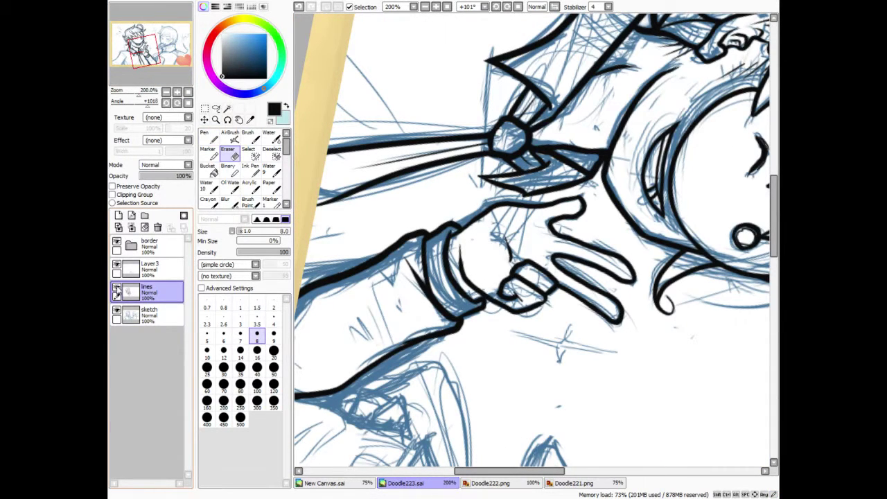
pyautogui.click(161, 268)
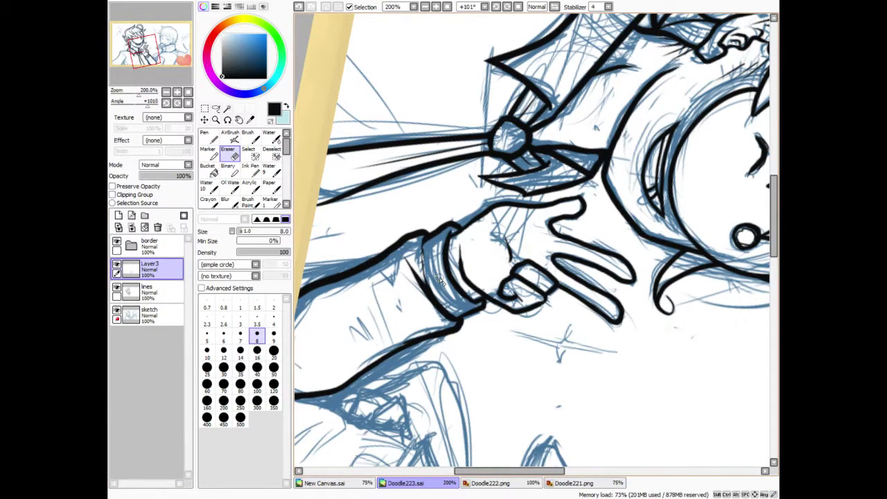
# Step: With the sketch hidden, thicken the cuff edge that meets the sleeve using the size 5 Pen and trim it with the Eraser
pyautogui.click(205, 135)
pyautogui.click(207, 335)
pyautogui.click(116, 311)
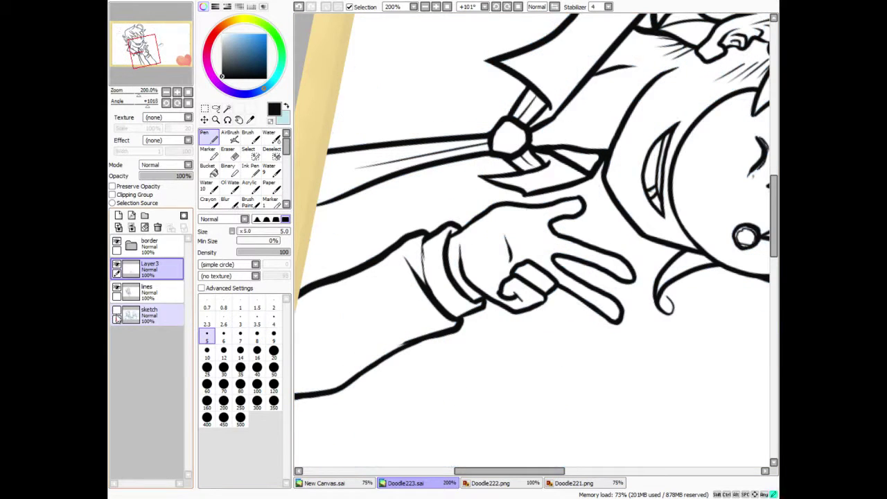
pyautogui.moveTo(423, 241)
pyautogui.mouseDown()
pyautogui.moveTo(423, 280)
pyautogui.moveTo(435, 296)
pyautogui.mouseUp()
pyautogui.press('e')
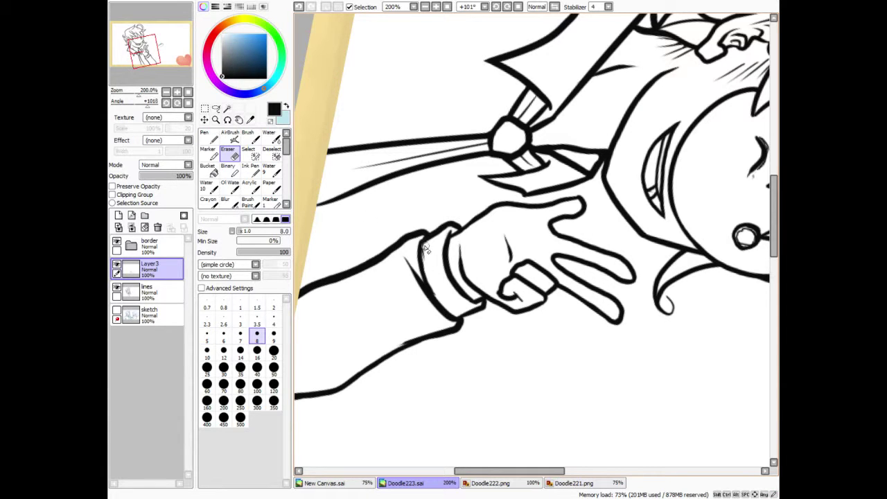
pyautogui.moveTo(423, 244); pyautogui.dragTo(436, 290)
# Step: Erase the stray bit at the thumb-side corner of the cuff on the lines layer and return to Layer3
pyautogui.click(153, 291)
pyautogui.moveTo(428, 245)
pyautogui.mouseDown()
pyautogui.moveTo(429, 264)
pyautogui.moveTo(428, 246)
pyautogui.mouseUp()
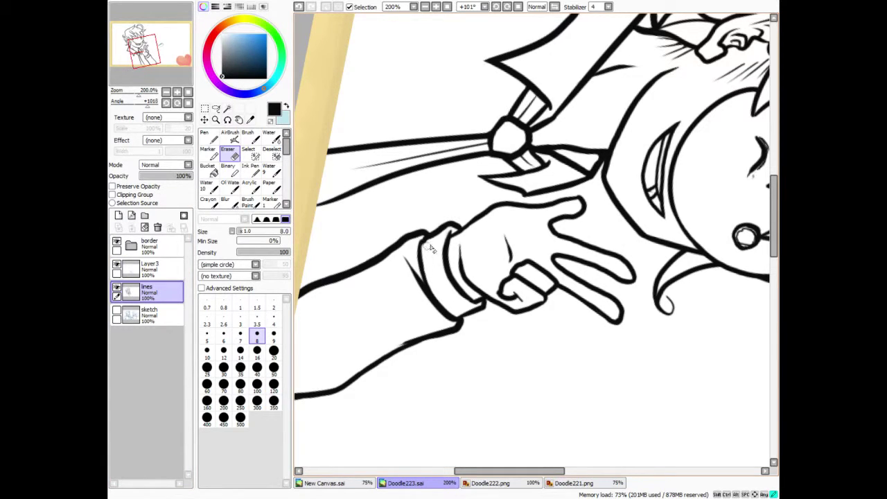
pyautogui.click(163, 271)
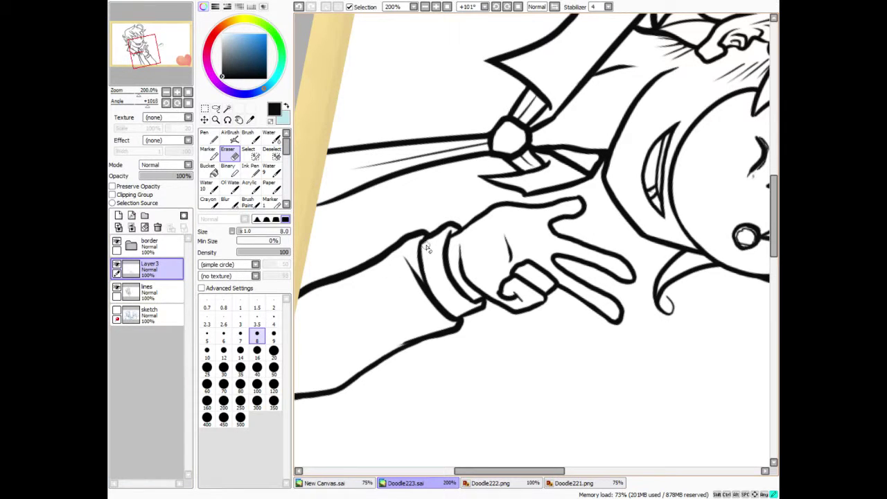
# Step: Check the cuff and sleeve lines with the canvas upright, up close and in the full drawing
pyautogui.press('Home')
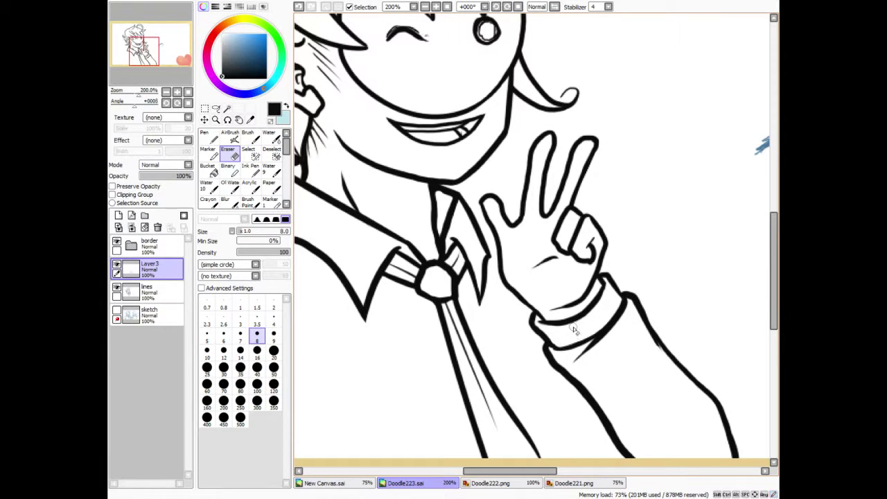
pyautogui.press('n')
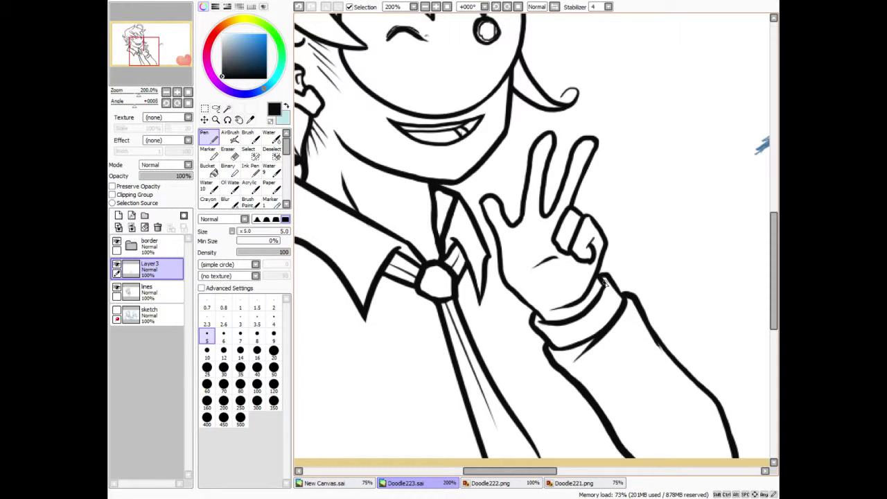
pyautogui.click(447, 6)
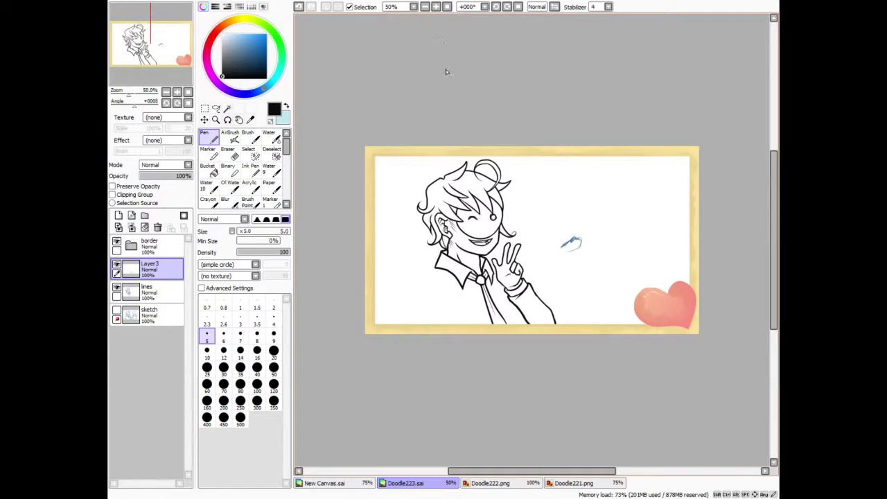